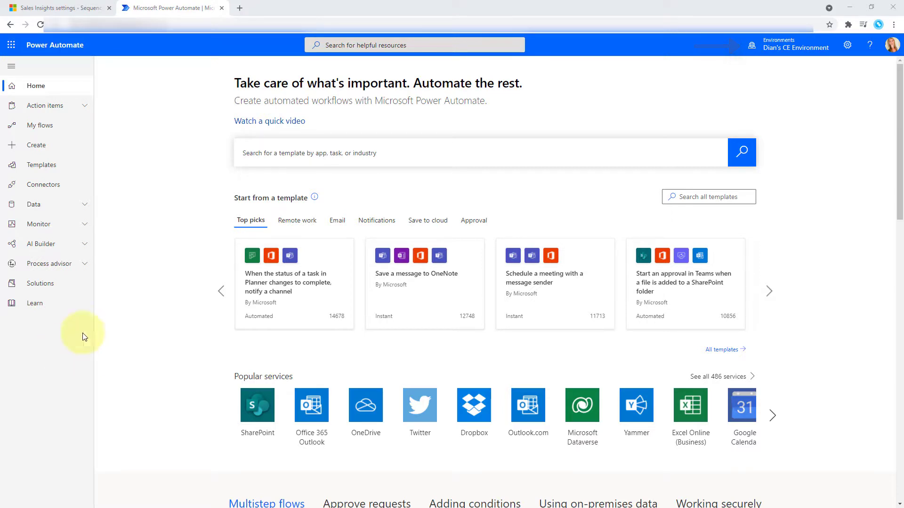
# Find the Sequence solution among the environment's solutions and open it.
pyautogui.click(56, 289)
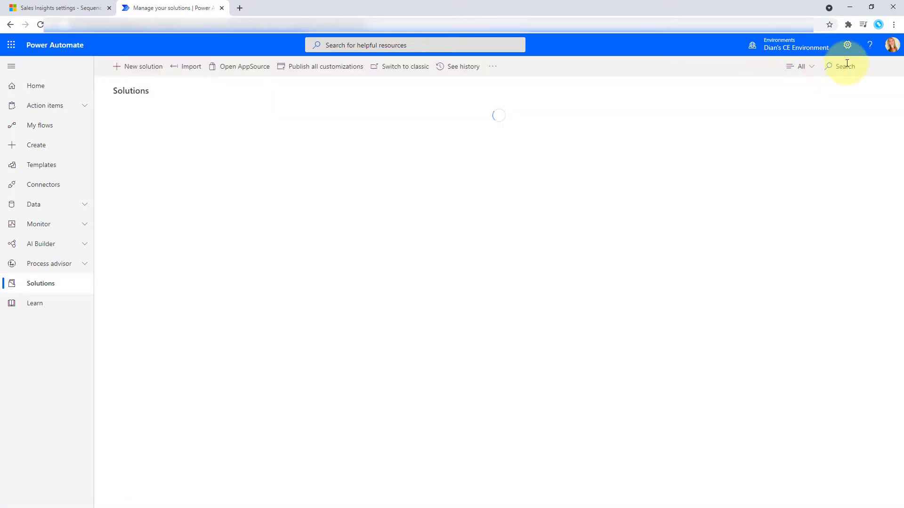
pyautogui.click(846, 65)
pyautogui.write('sequ')
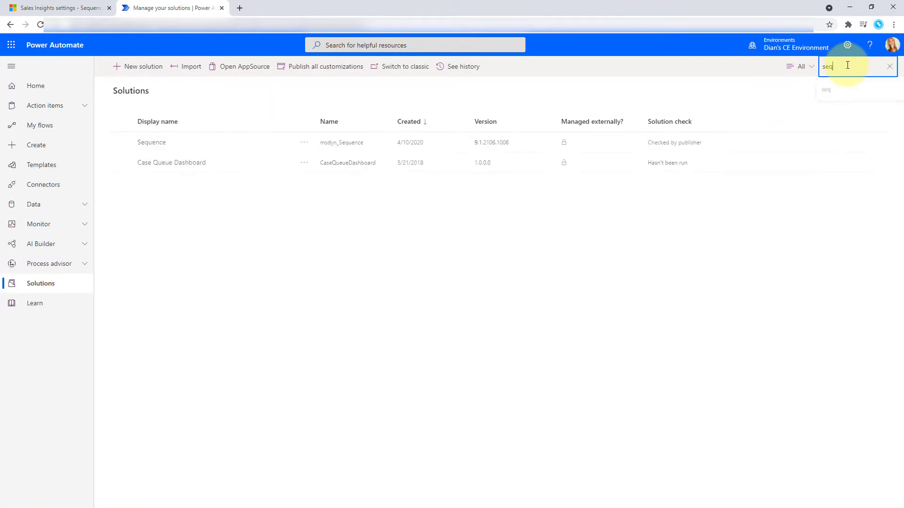
pyautogui.click(153, 144)
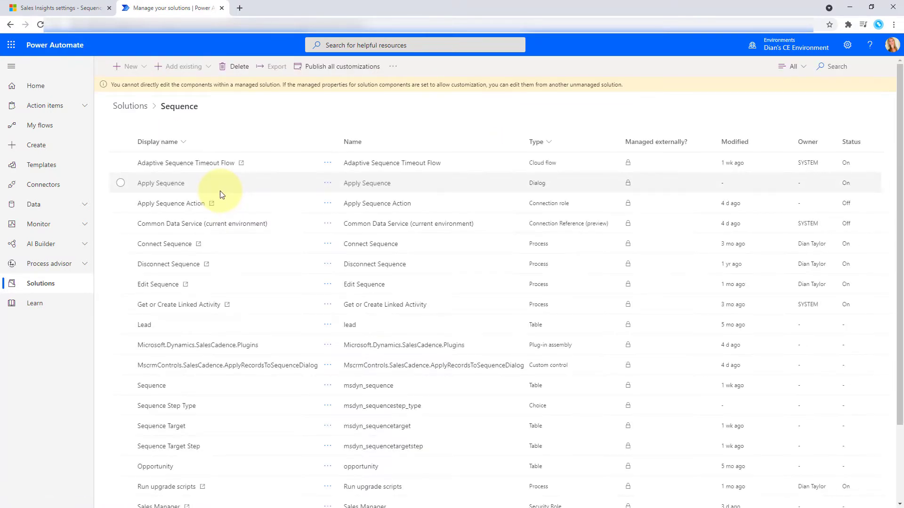
# Search the Sequence solution for "adaptive" and check the commands available for the Adaptive Sequence Timeout Flow.
pyautogui.click(831, 67)
pyautogui.write('adaptive')
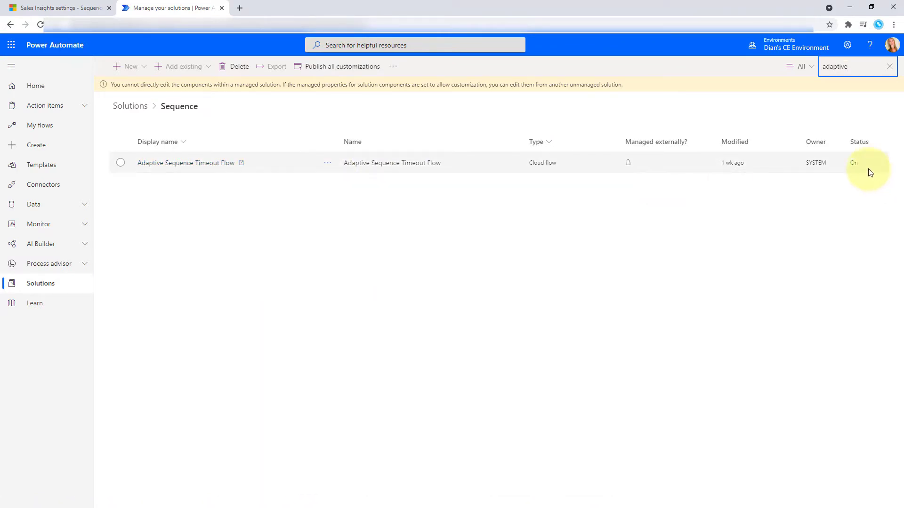
pyautogui.click(328, 163)
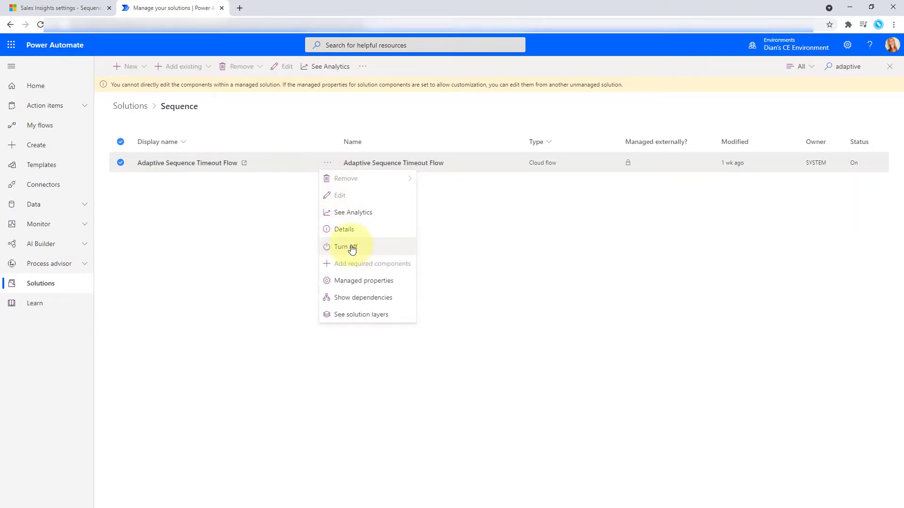
pyautogui.click(504, 252)
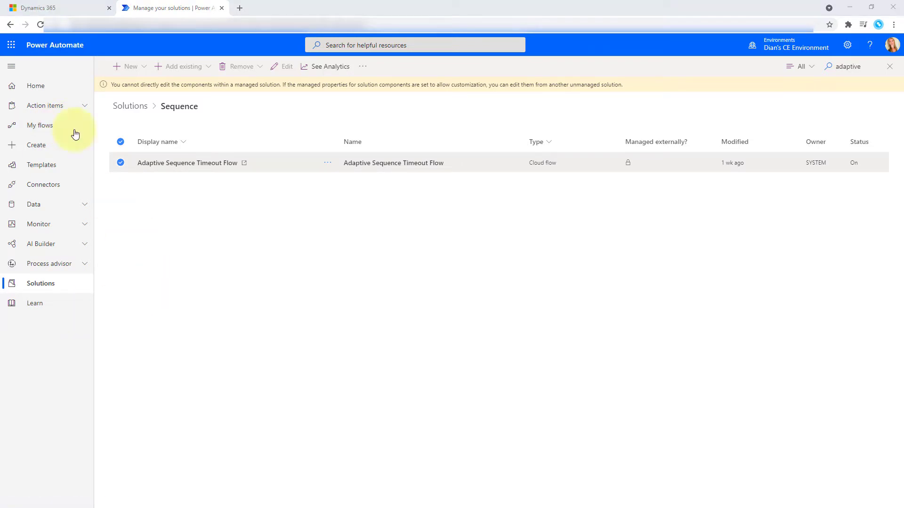
# Switch to Dynamics 365 Sales Hub and open the Sequences page in the Sales Insights settings.
pyautogui.click(63, 9)
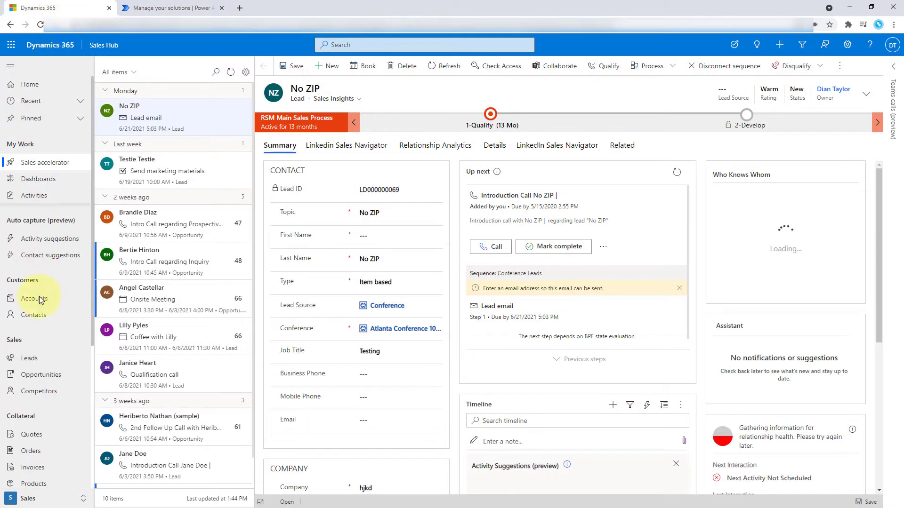
pyautogui.click(50, 500)
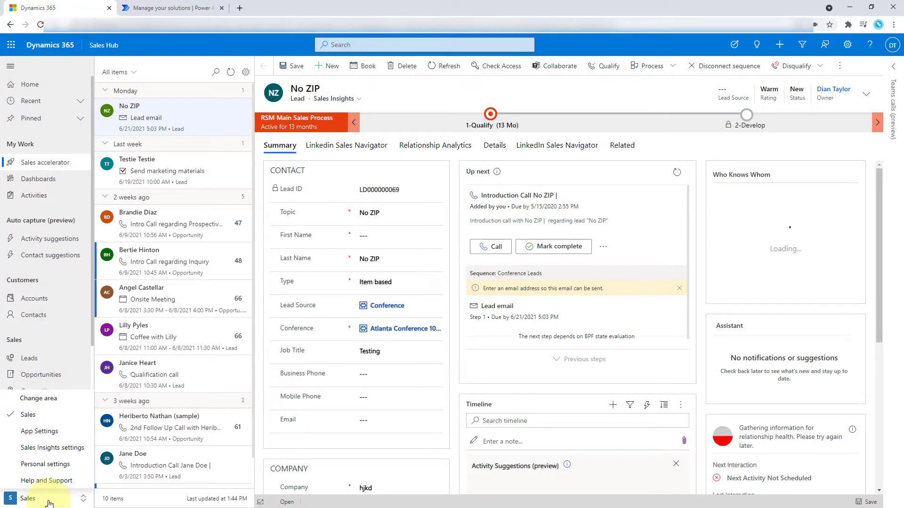
pyautogui.click(74, 450)
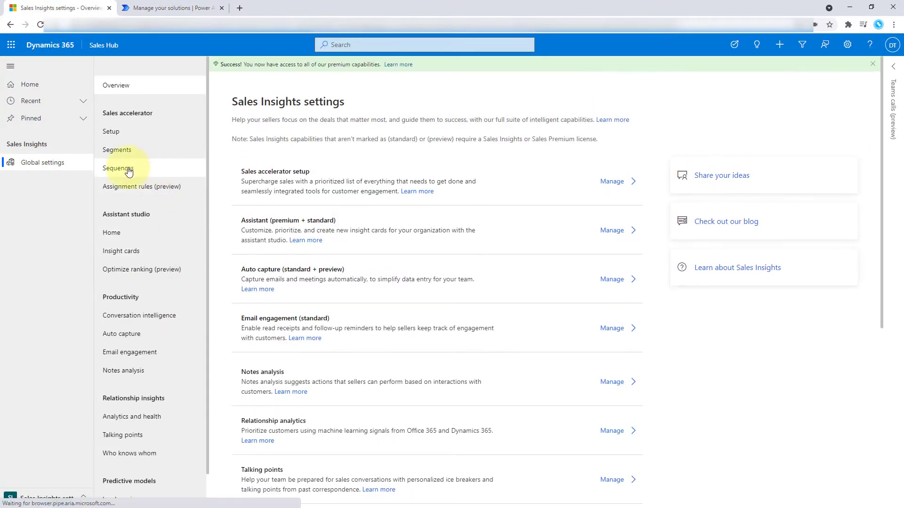
pyautogui.click(127, 170)
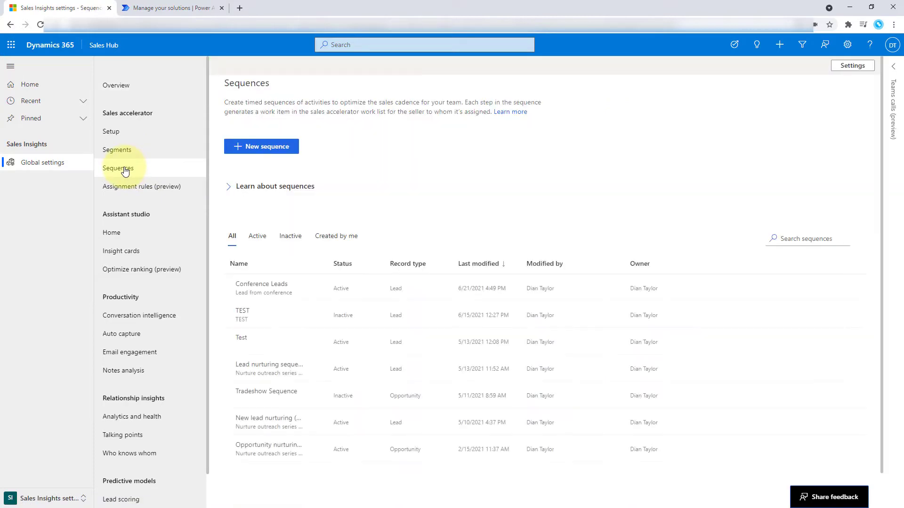
# Create a new sequence named OpportunitySquence with the record type Opportunity.
pyautogui.click(268, 151)
pyautogui.click(553, 226)
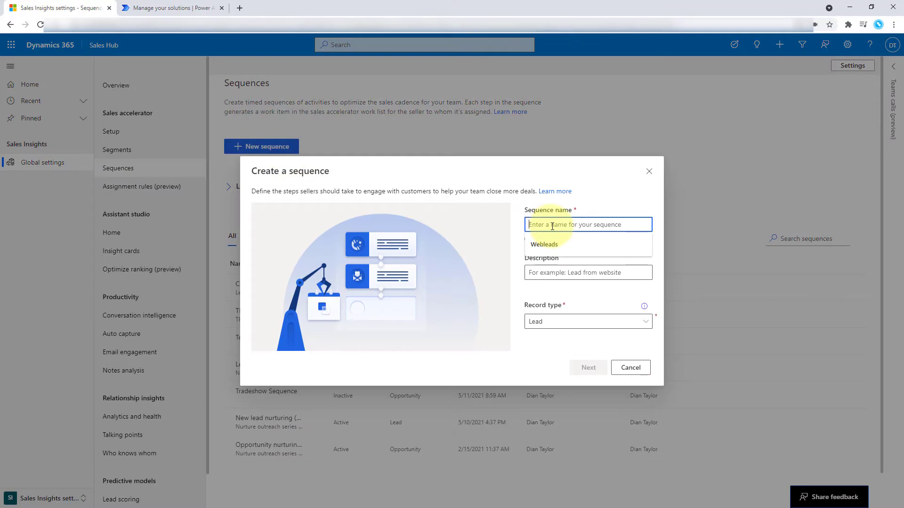
pyautogui.write('OpportunitySque')
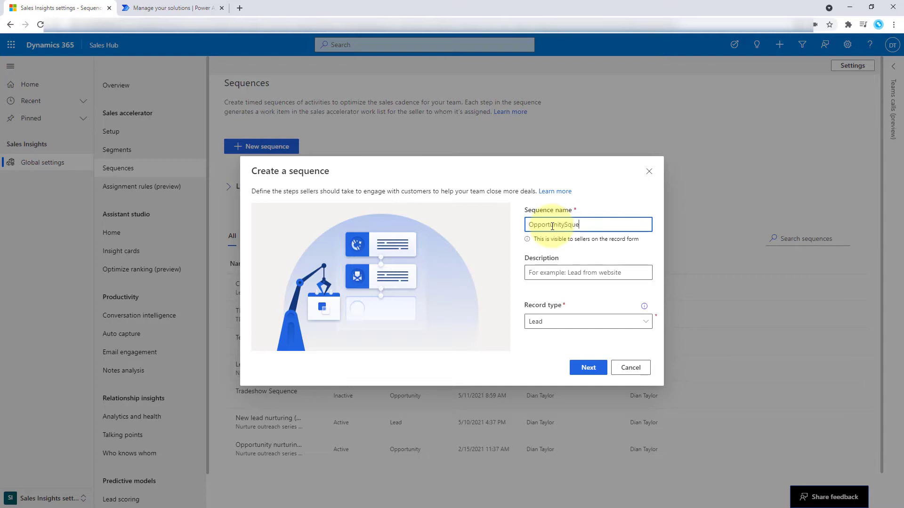
pyautogui.write('ce')
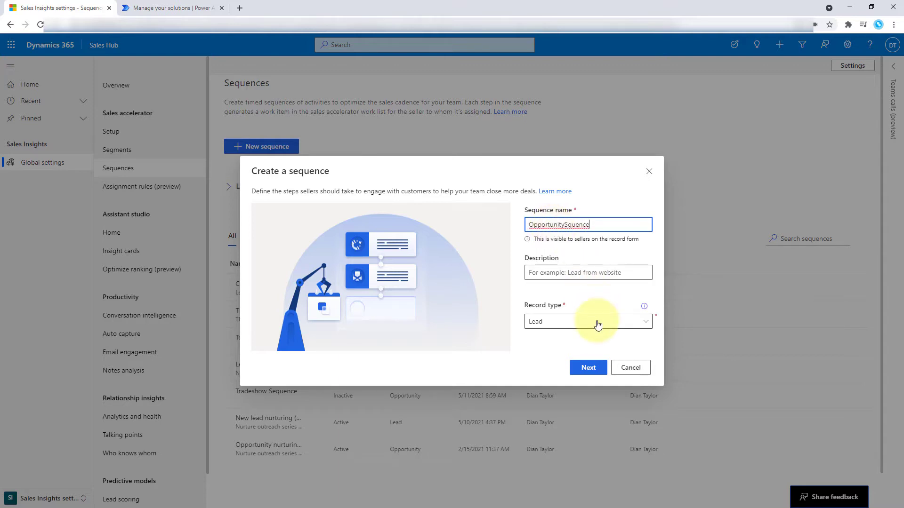
pyautogui.click(592, 324)
pyautogui.click(557, 356)
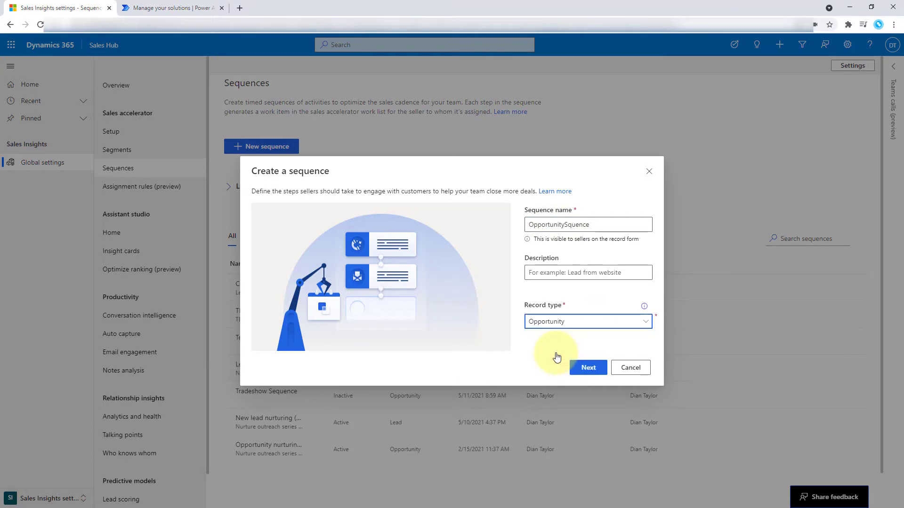
pyautogui.click(589, 368)
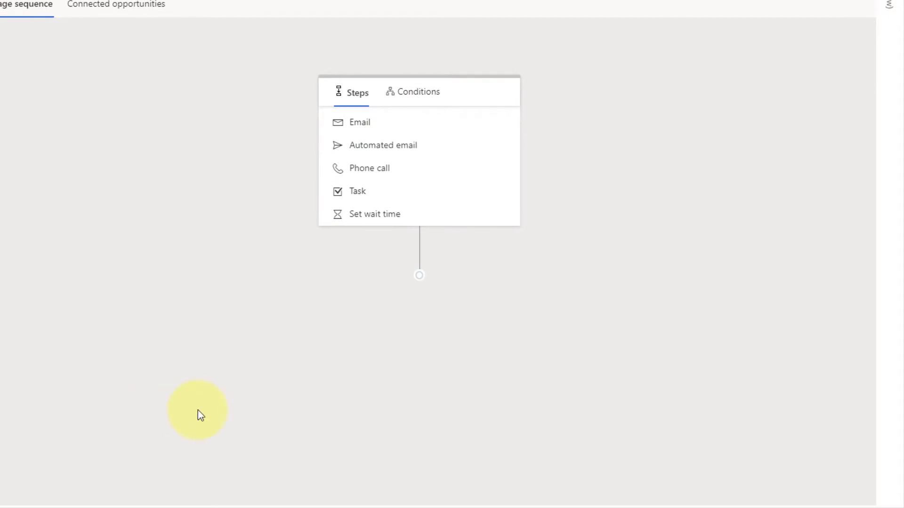
# Add an Email step with the title and description Introduction as the sequence's first step and save it.
pyautogui.click(366, 125)
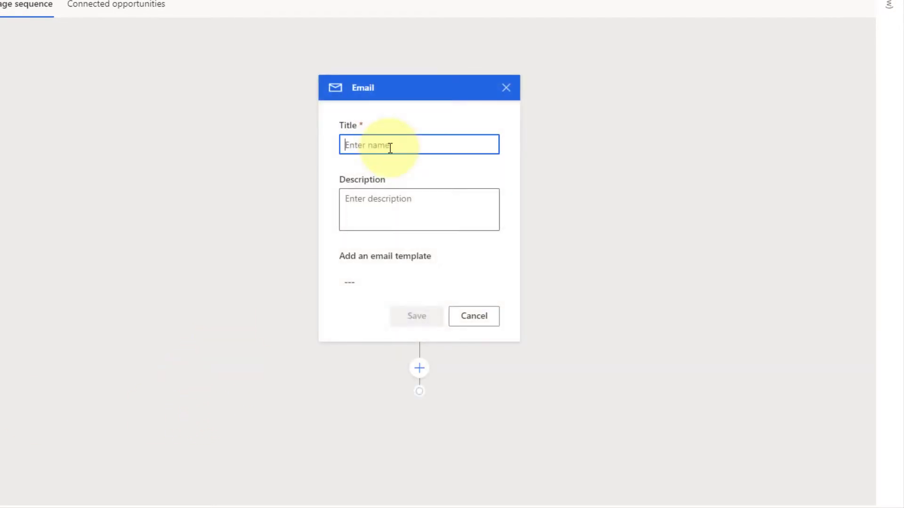
pyautogui.write('I')
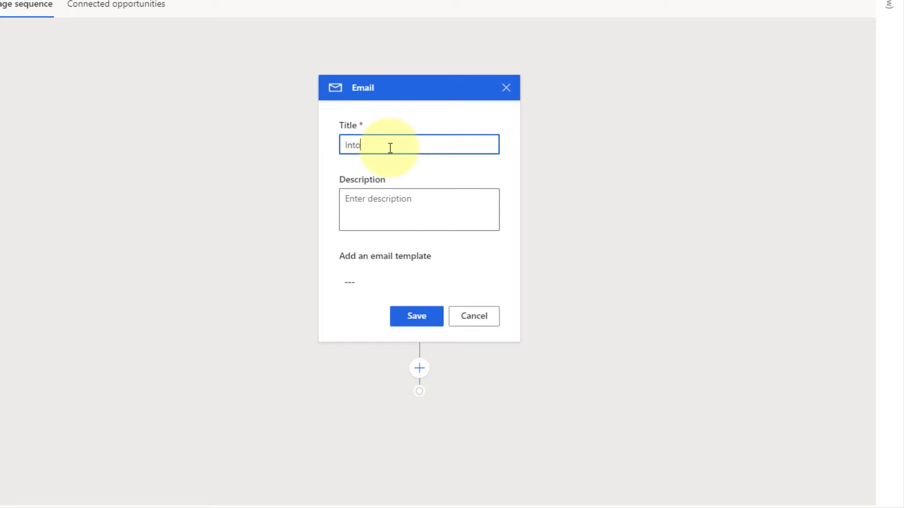
pyautogui.write('ntroduction')
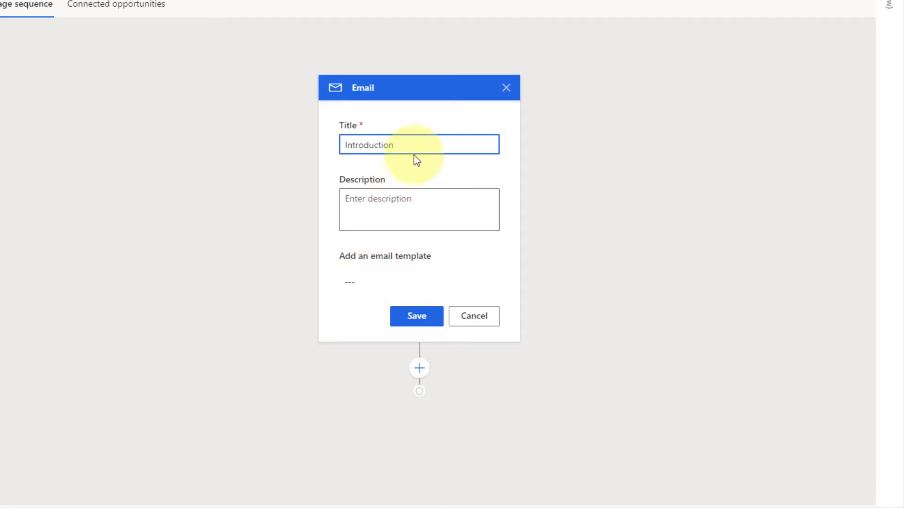
pyautogui.moveTo(414, 149); pyautogui.dragTo(257, 129)
pyautogui.hotkey('ctrl', 'c')
pyautogui.click(388, 204)
pyautogui.hotkey('ctrl', 'v')
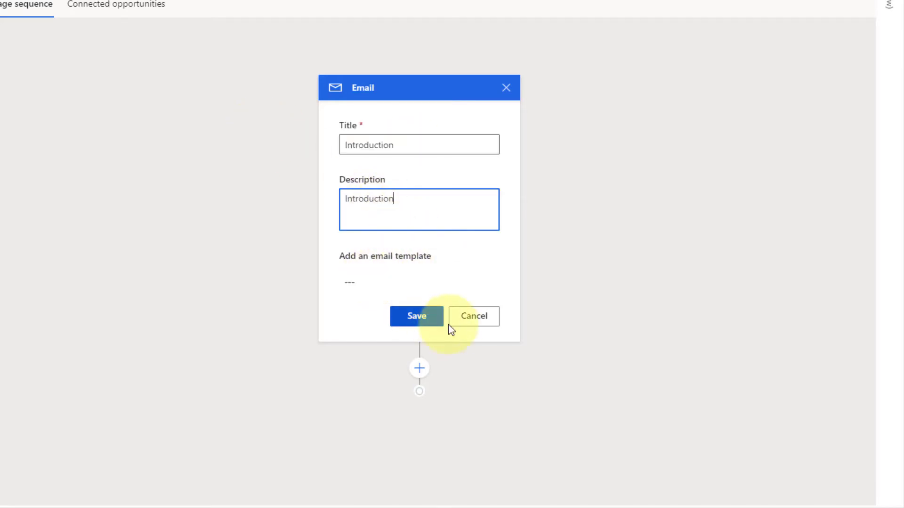
pyautogui.click(414, 317)
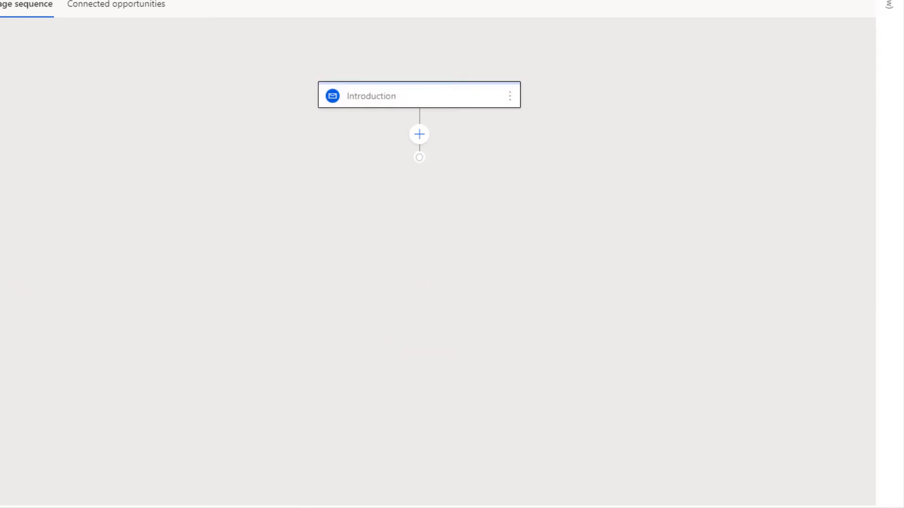
# Add a Field value condition below the Introduction email that checks for Budget Amount greater than 25000, and save it.
pyautogui.click(420, 135)
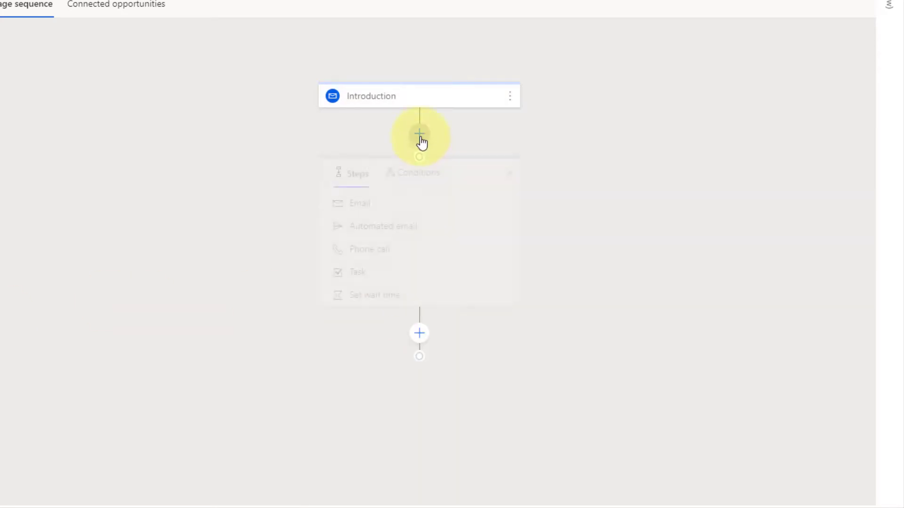
pyautogui.click(416, 180)
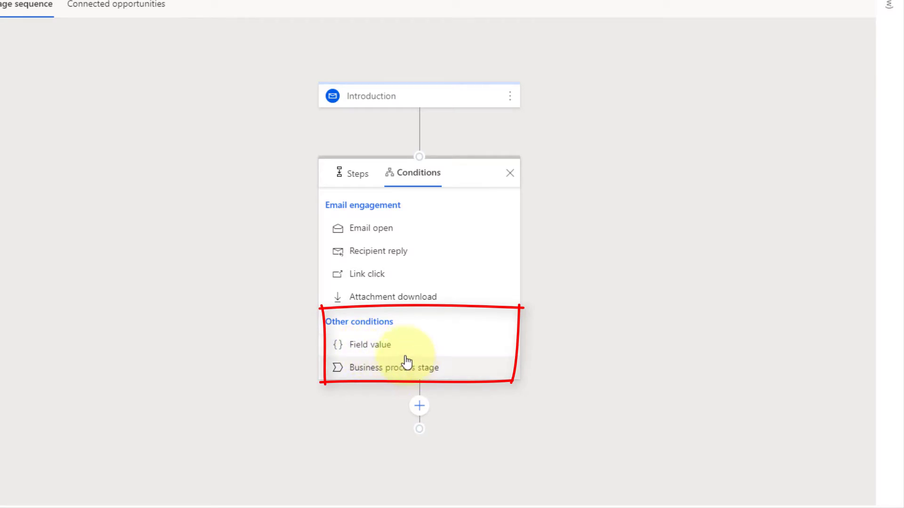
pyautogui.click(375, 349)
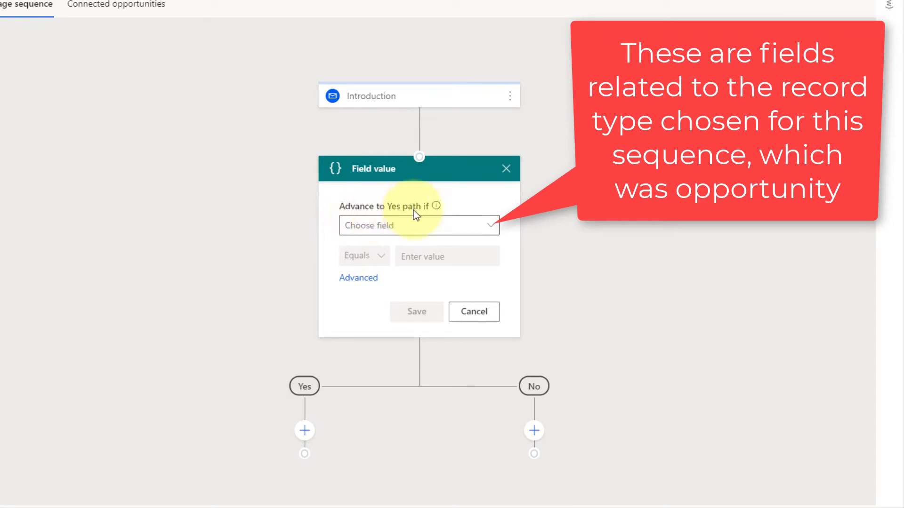
pyautogui.click(422, 228)
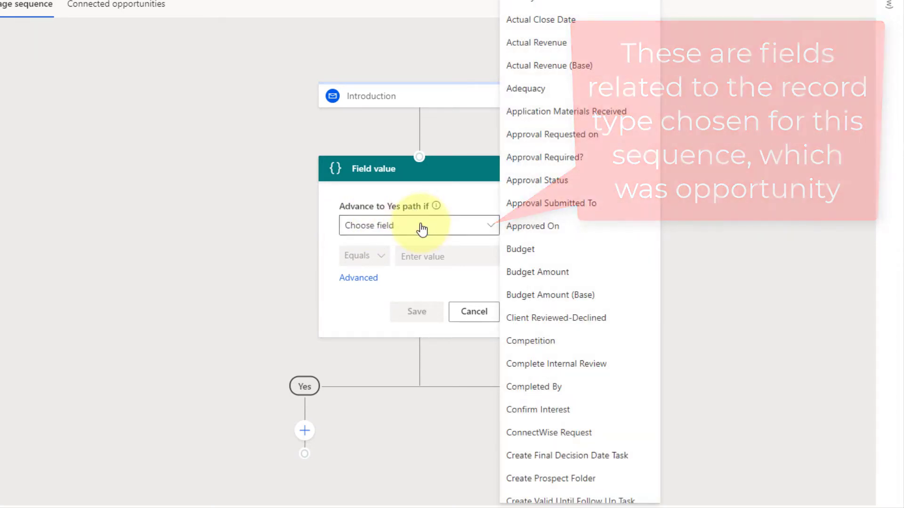
pyautogui.click(511, 271)
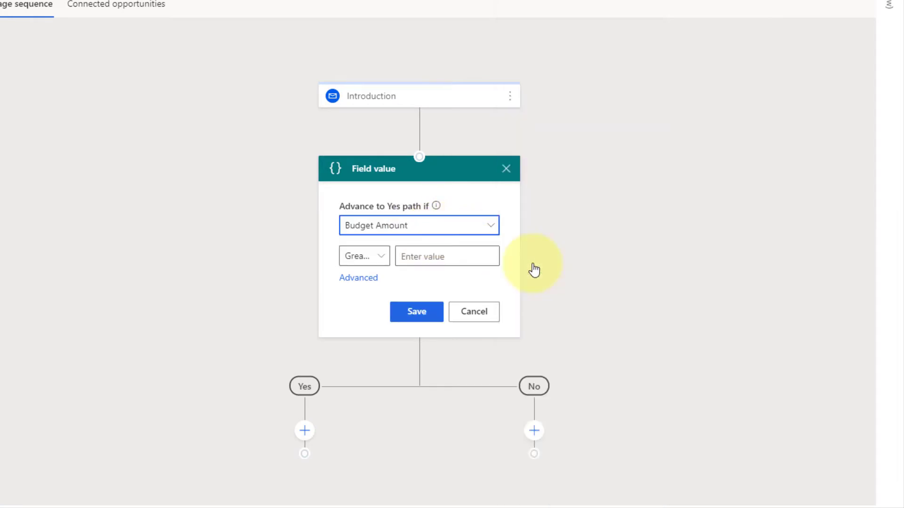
pyautogui.click(424, 255)
pyautogui.write('25000')
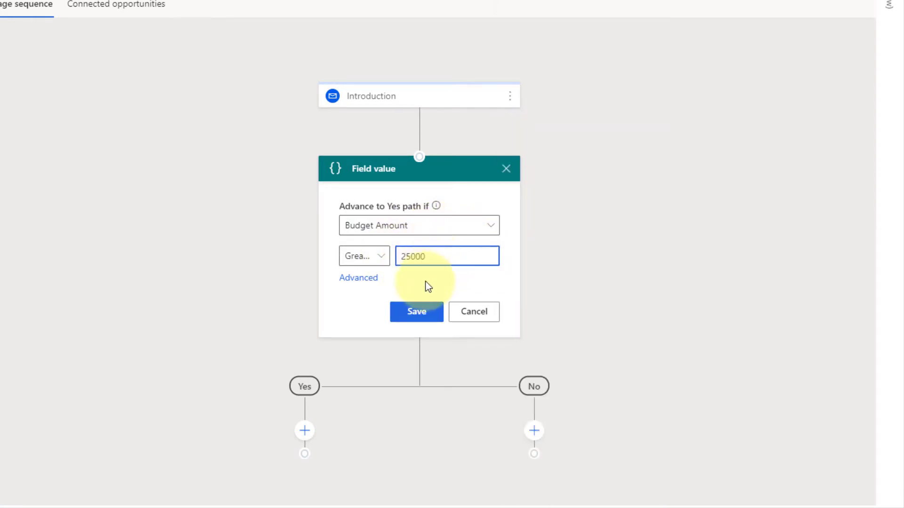
pyautogui.click(419, 313)
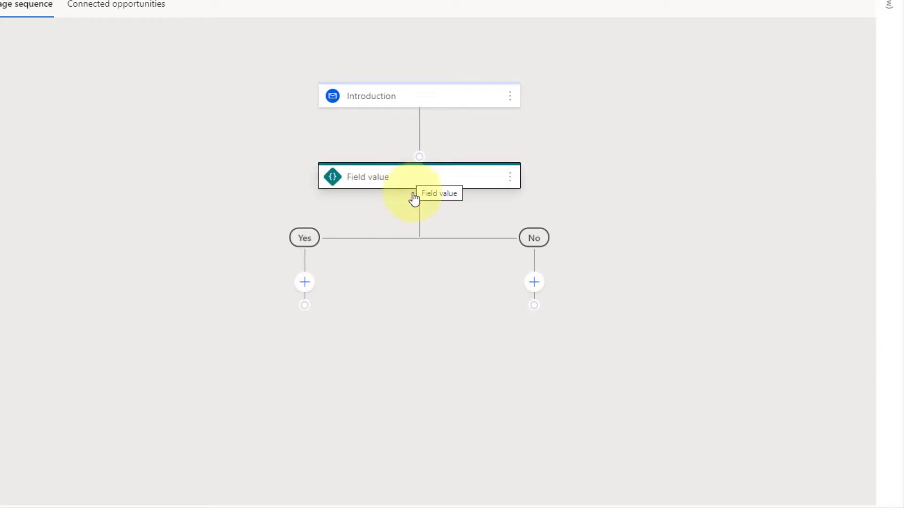
# Open the advanced settings of the Field value condition and add a row for the Est. Revenue field.
pyautogui.click(394, 181)
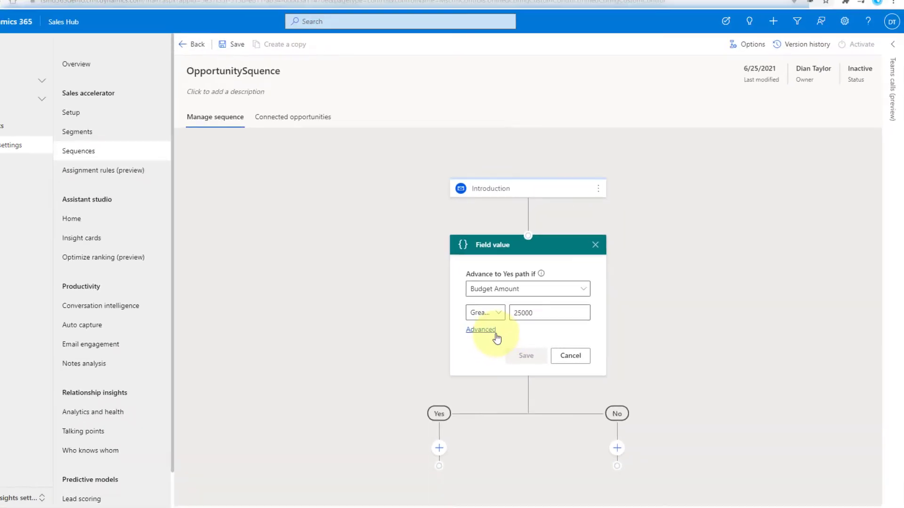
pyautogui.click(499, 340)
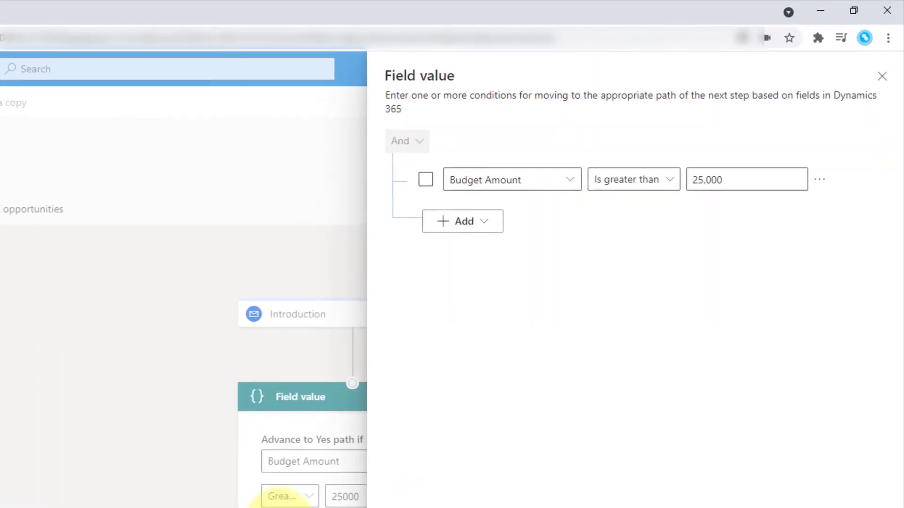
pyautogui.click(480, 230)
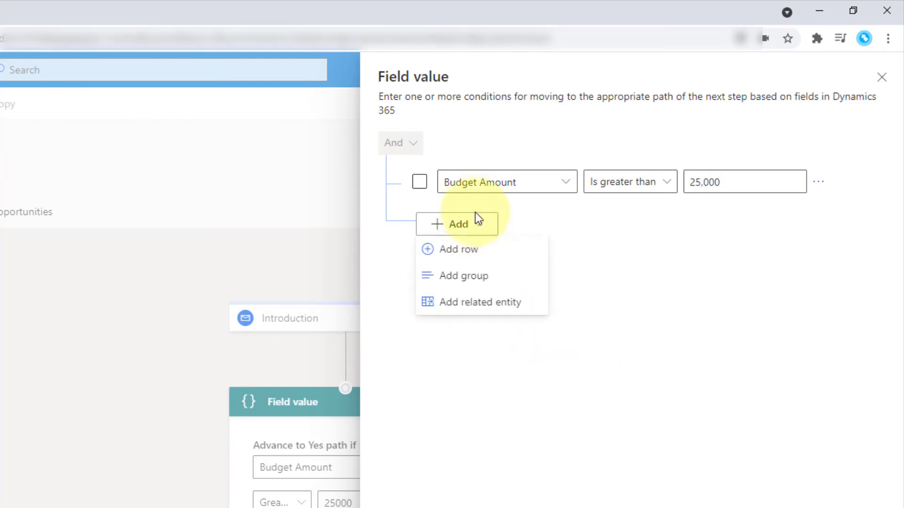
pyautogui.click(477, 254)
pyautogui.click(542, 230)
pyautogui.write('Est. Revenue')
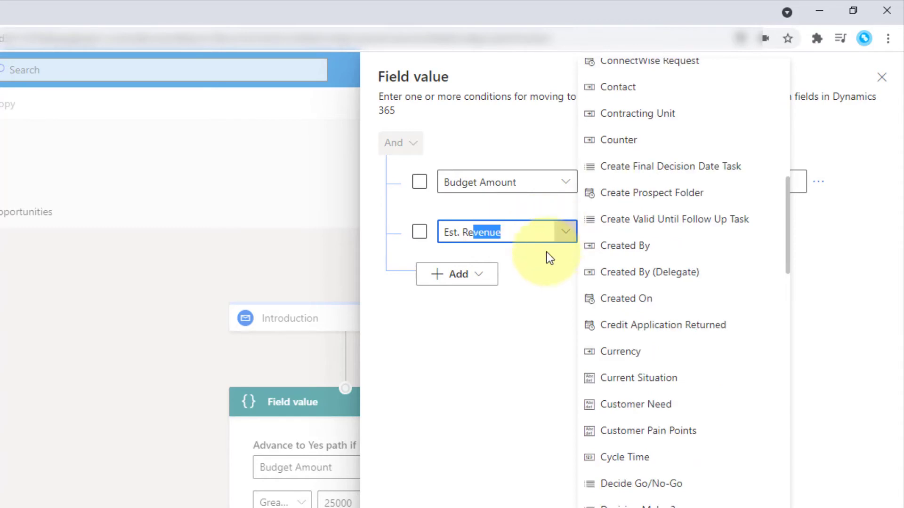
pyautogui.press('Return')
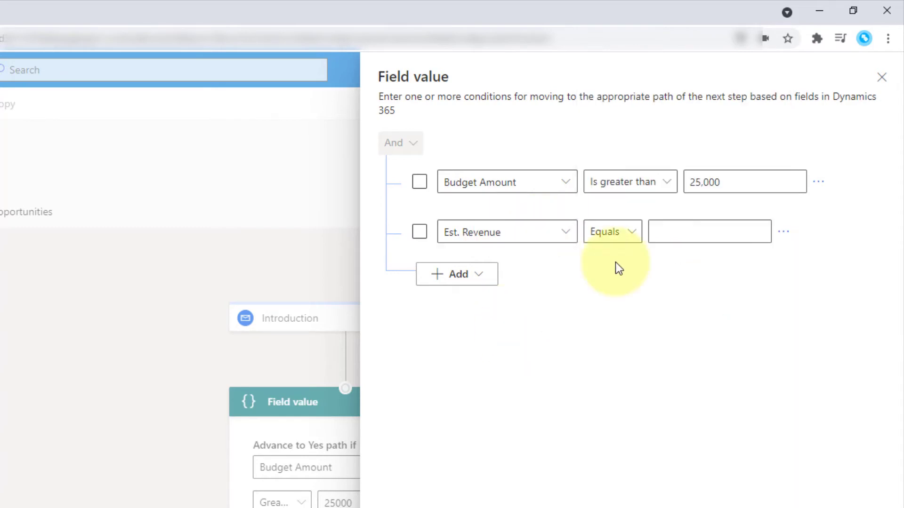
# Set the Est. Revenue row to "Is greater than or equal to" with the value 25000.
pyautogui.click(635, 238)
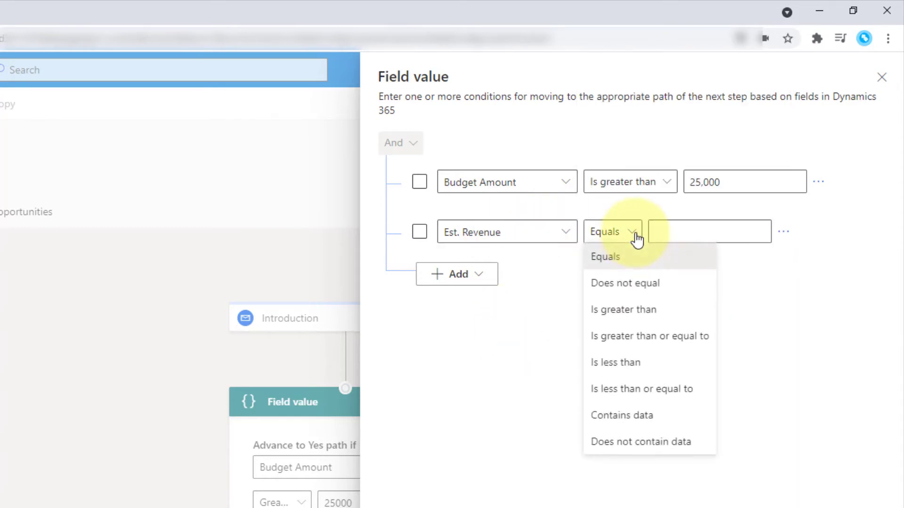
pyautogui.click(673, 337)
pyautogui.click(771, 236)
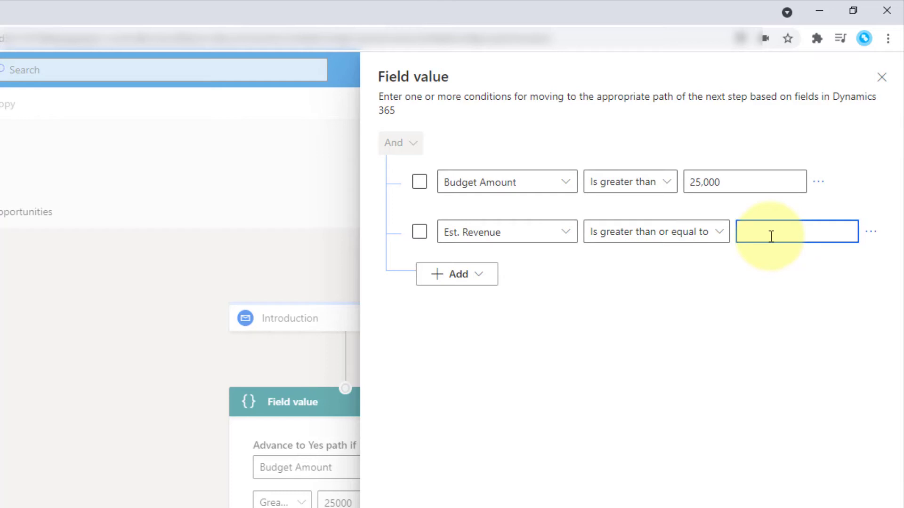
pyautogui.write('25,0')
pyautogui.write('000')
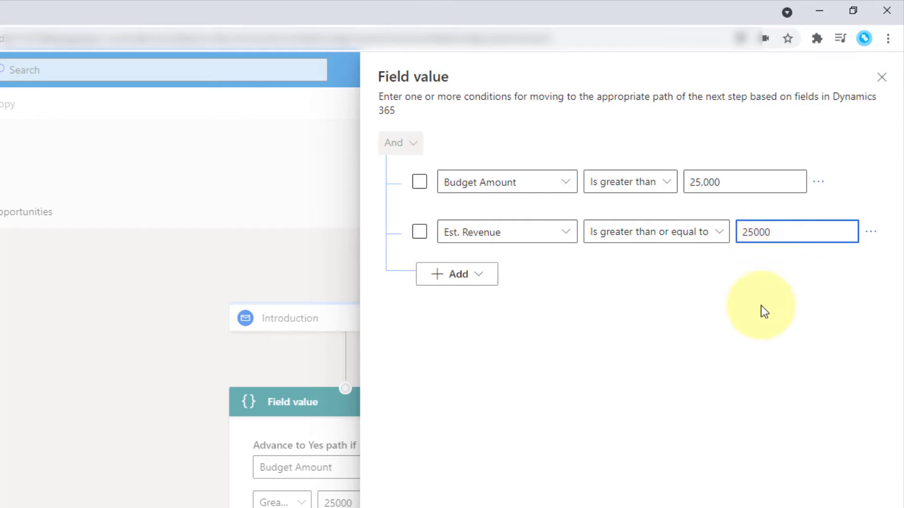
# Delete the Est. Revenue and Budget Amount rows from the Field value condition.
pyautogui.click(757, 307)
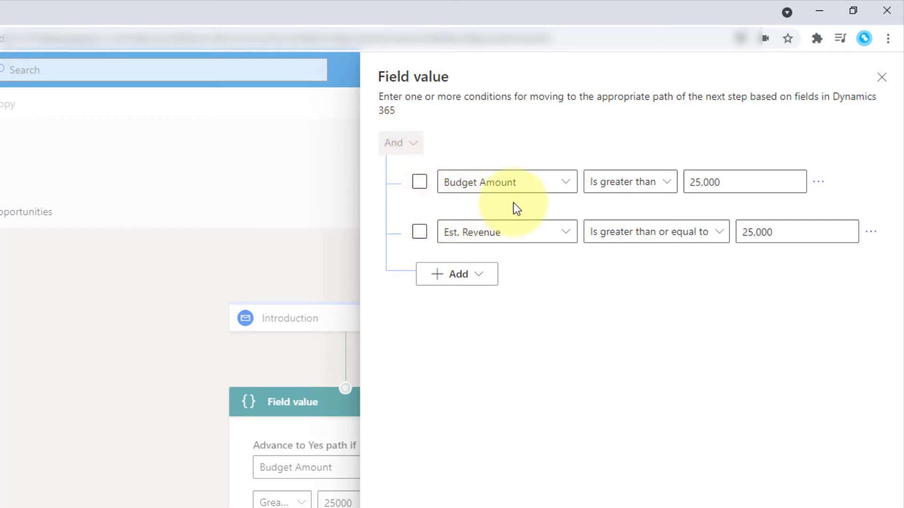
pyautogui.click(870, 231)
pyautogui.click(788, 235)
pyautogui.click(818, 182)
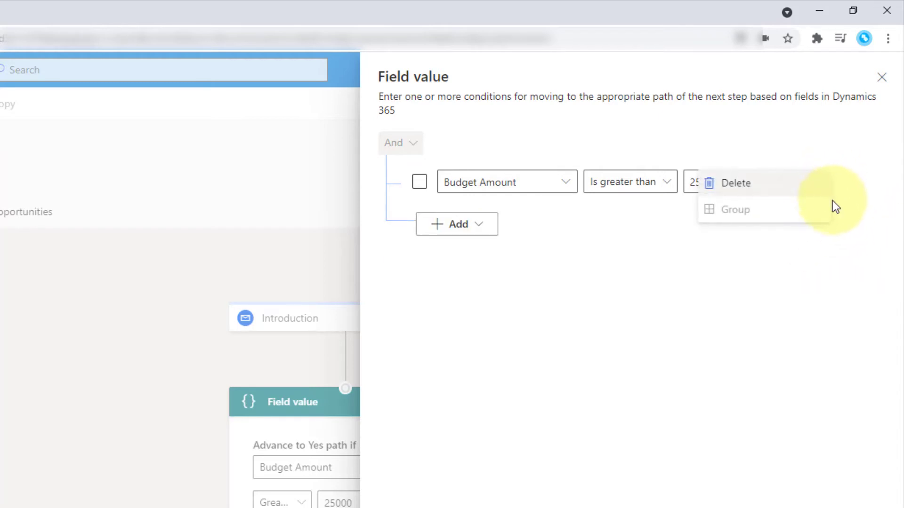
pyautogui.click(777, 184)
# Add a group to the Field value condition and set its operator to Or.
pyautogui.click(495, 179)
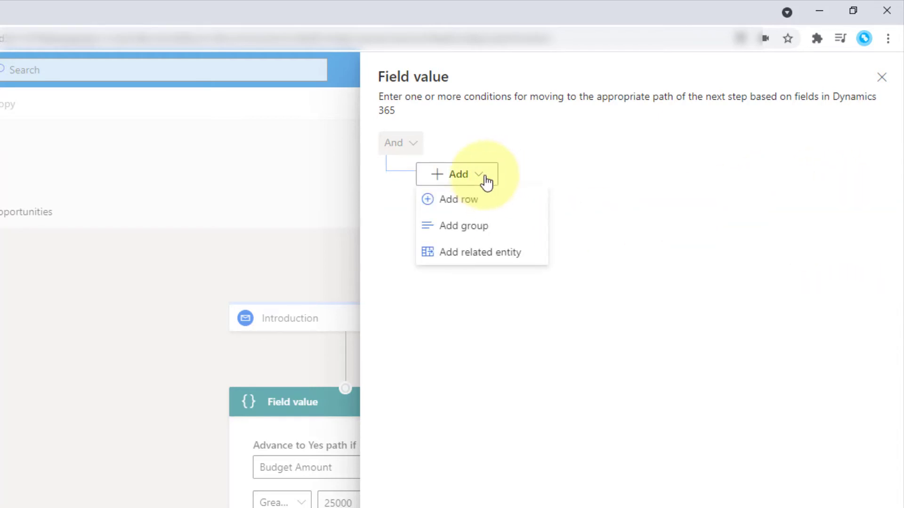
pyautogui.click(459, 228)
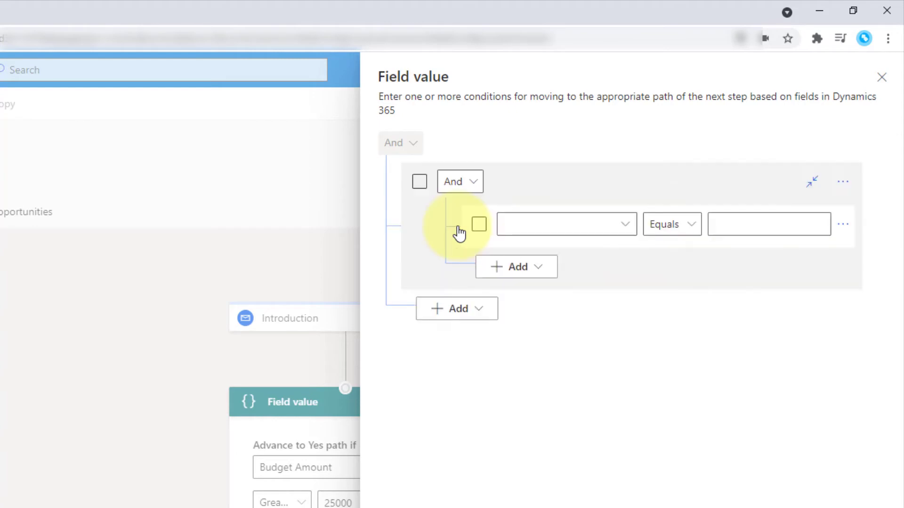
pyautogui.click(475, 188)
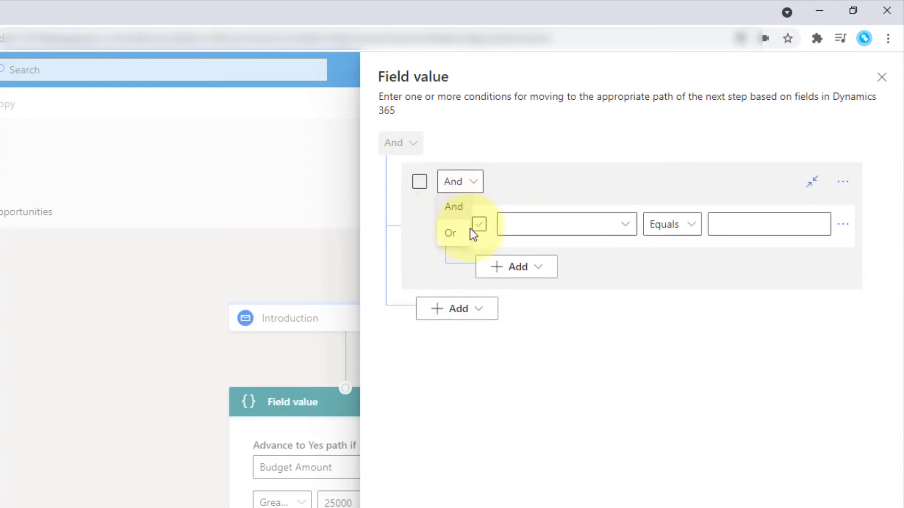
pyautogui.click(452, 233)
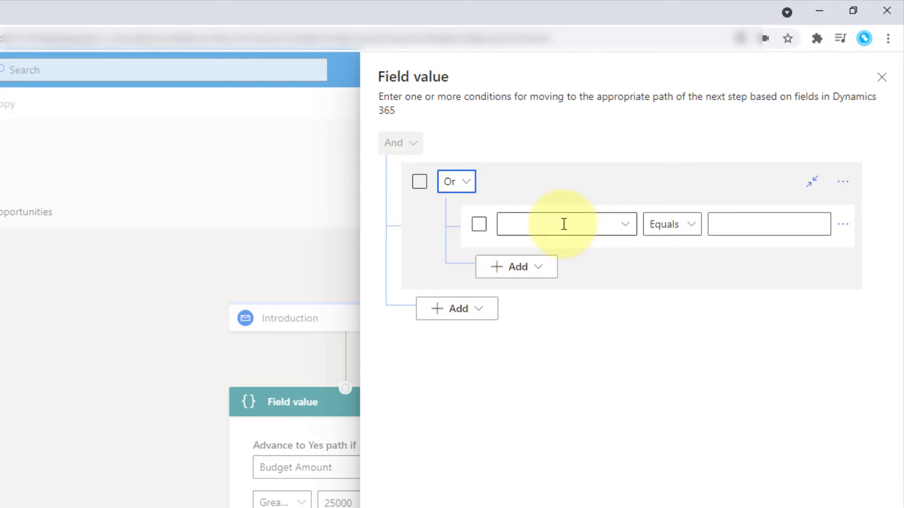
# Set the Or group's first row to Est. Revenue "Is greater than or equal to" 25000.
pyautogui.click(563, 224)
pyautogui.write('Est. Close Date')
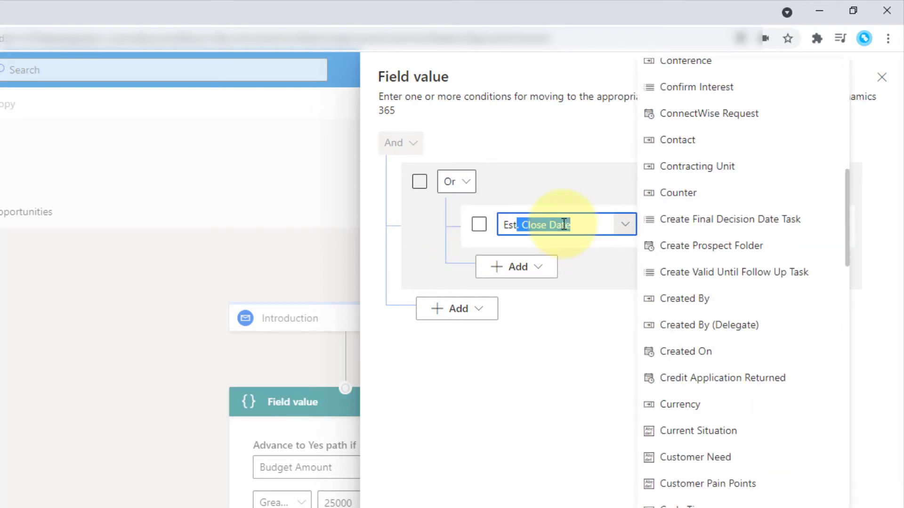
pyautogui.scroll(-3, 758, 485)
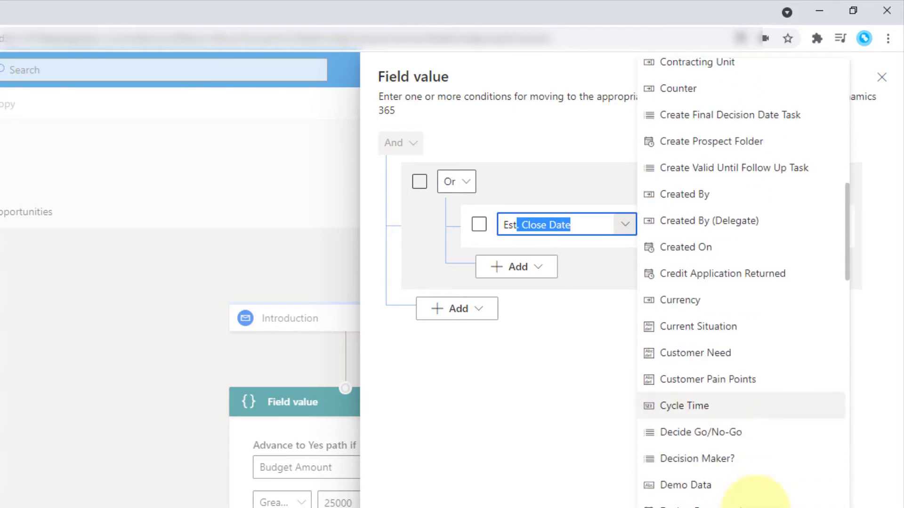
pyautogui.click(657, 300)
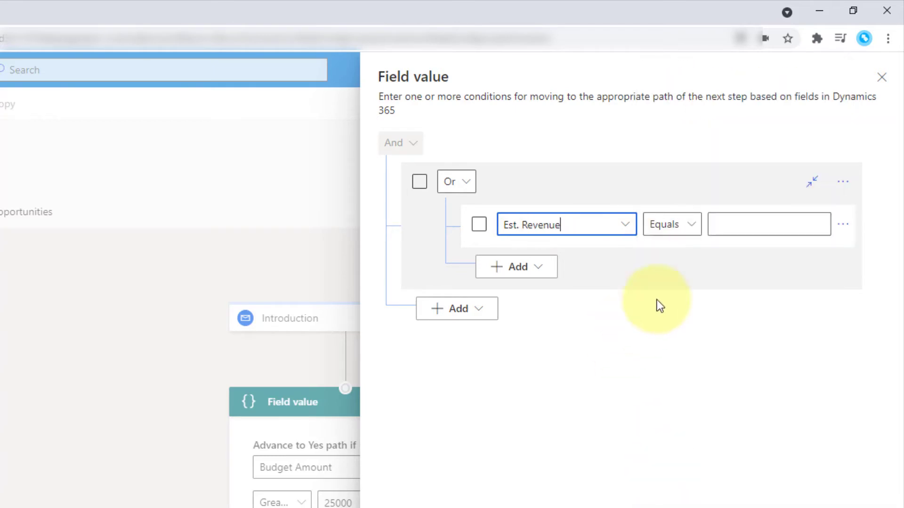
pyautogui.click(675, 228)
pyautogui.click(733, 329)
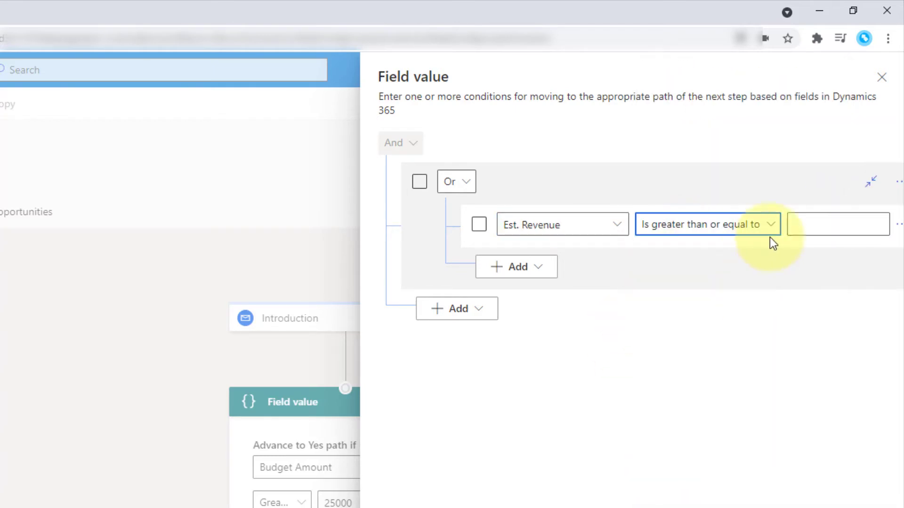
pyautogui.click(815, 229)
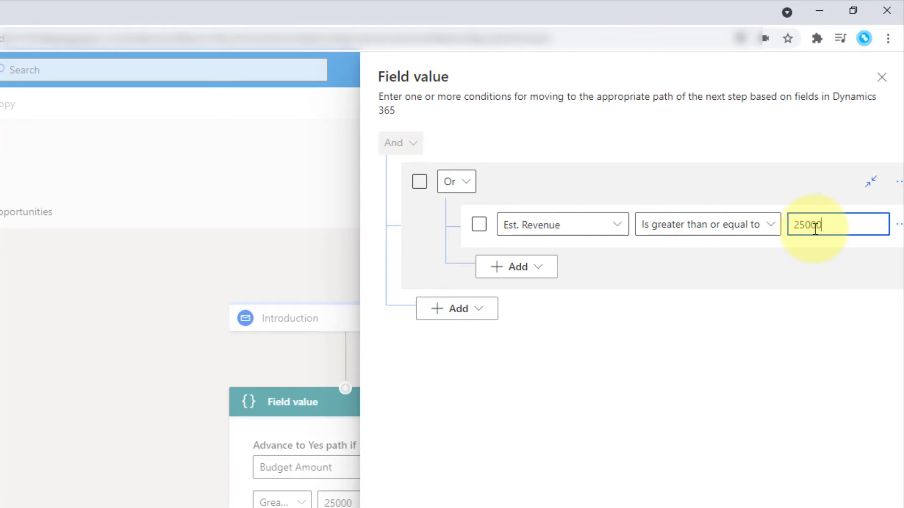
# Add a second row to the Or group for Budget Amount "Is greater than or equal to" 25000.
pyautogui.click(522, 269)
pyautogui.click(530, 291)
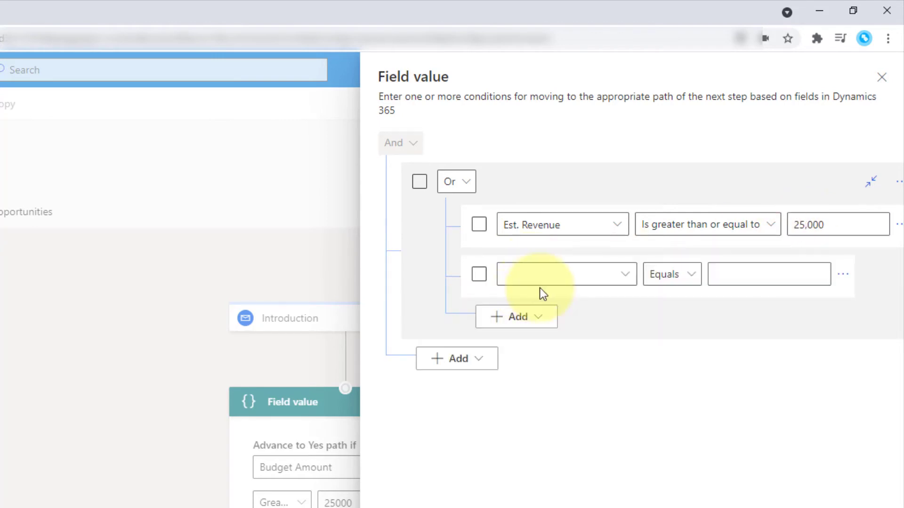
pyautogui.click(625, 275)
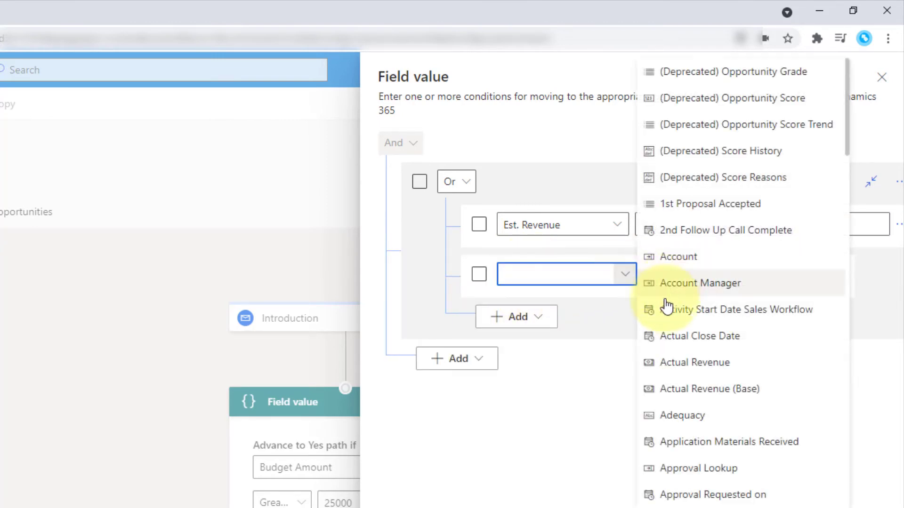
pyautogui.write('Budget')
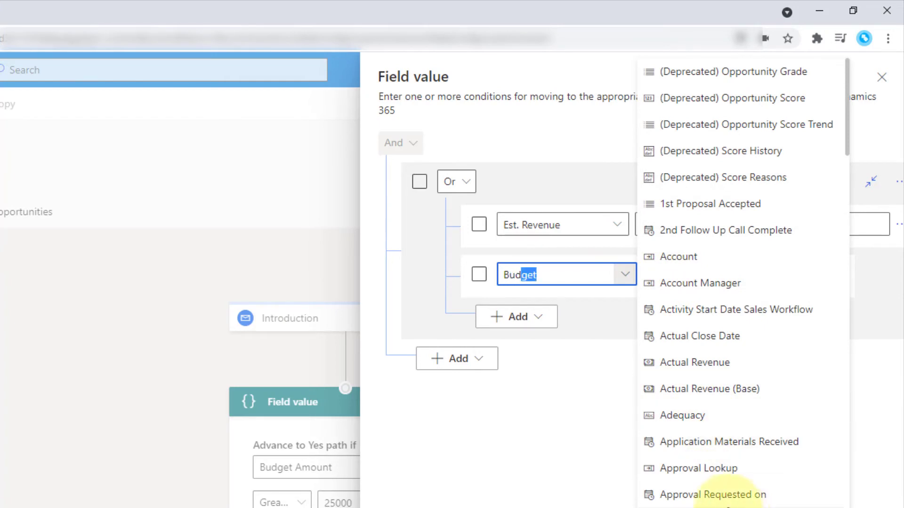
pyautogui.scroll(-2, 749, 466)
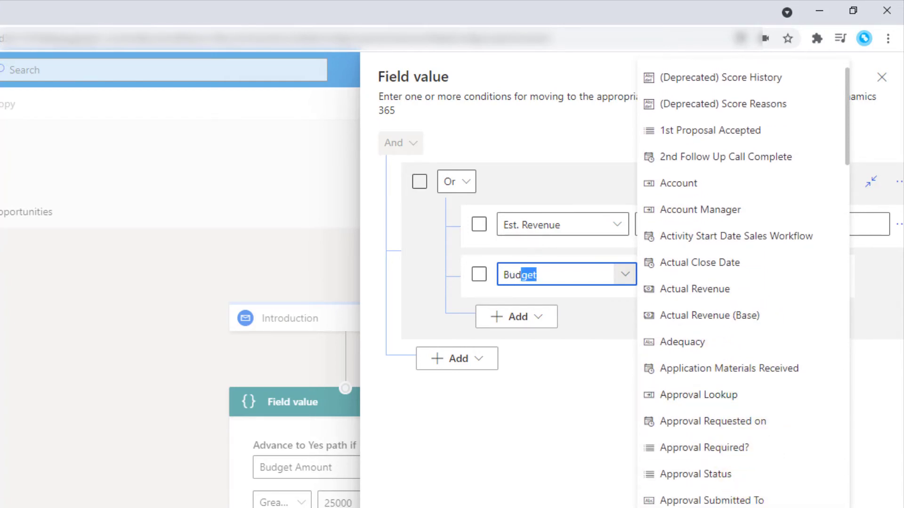
pyautogui.press('Return')
pyautogui.click(672, 277)
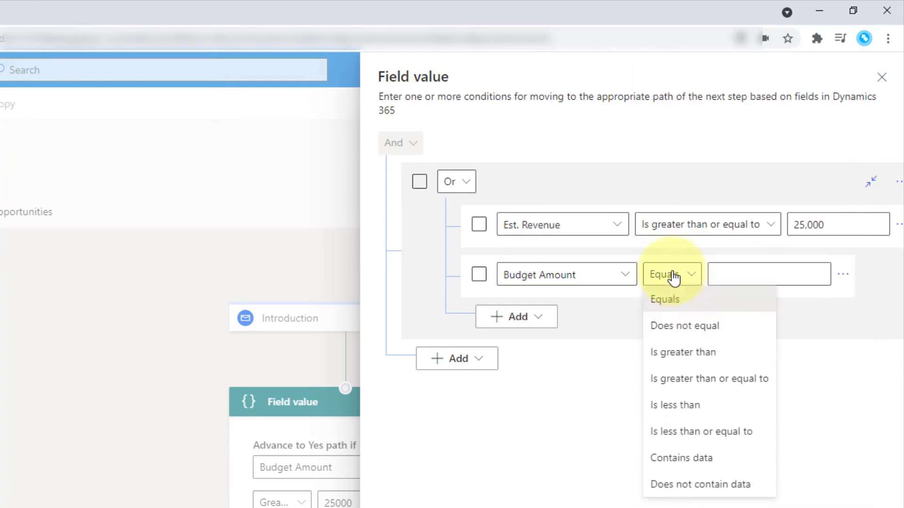
pyautogui.click(727, 384)
pyautogui.click(820, 280)
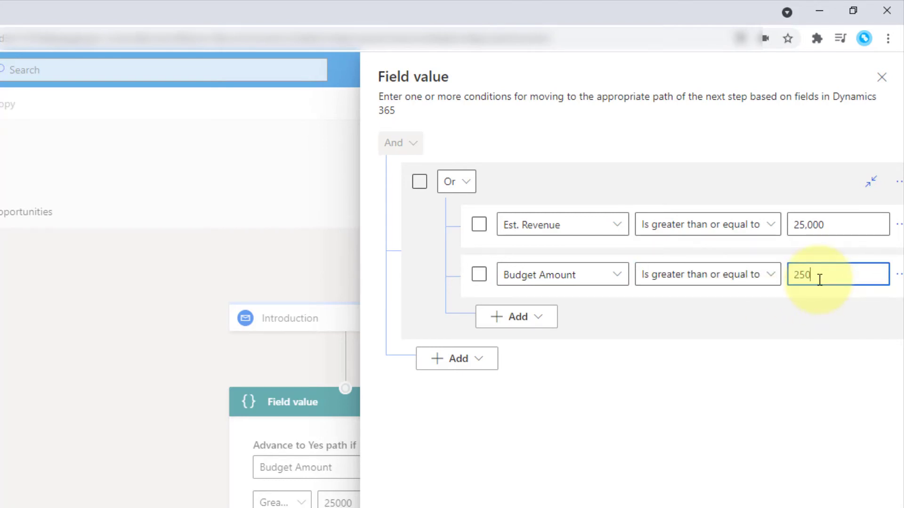
pyautogui.click(736, 444)
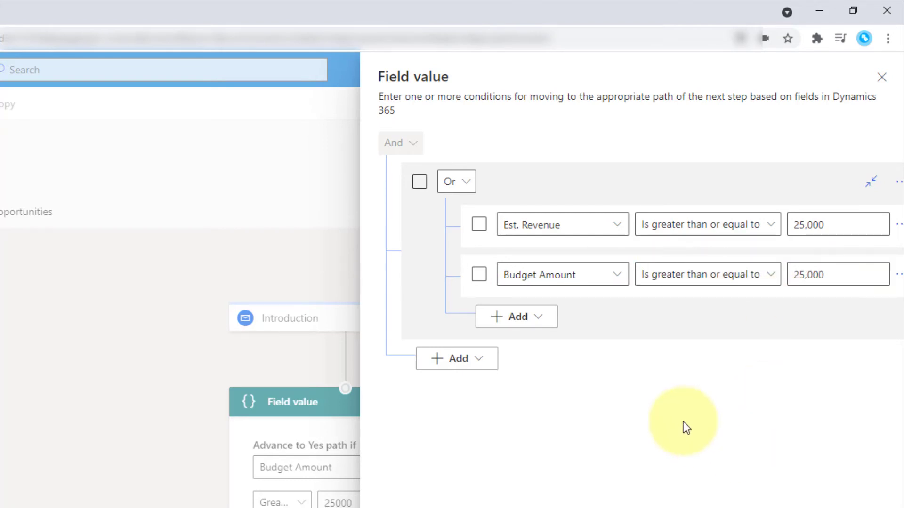
# Add a related entity below the Or group and choose Account (Account).
pyautogui.click(480, 362)
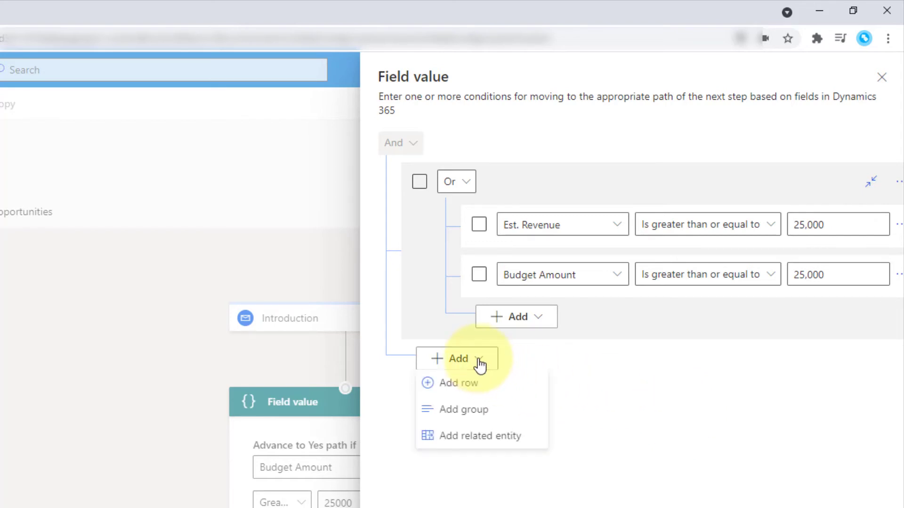
pyautogui.click(483, 441)
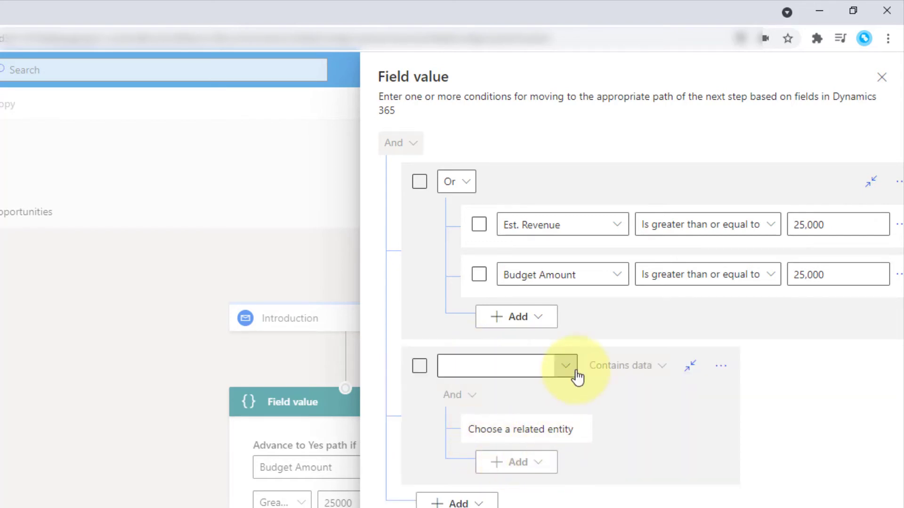
pyautogui.click(563, 368)
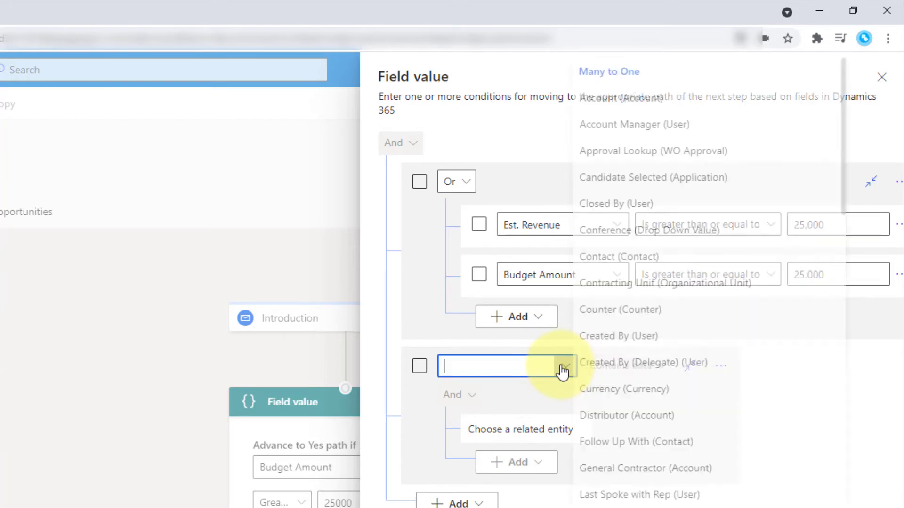
pyautogui.click(641, 106)
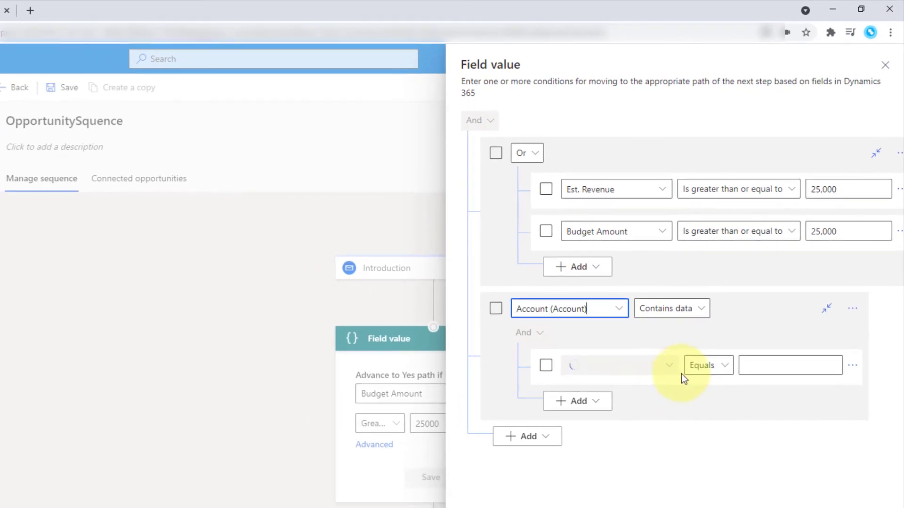
# Set the related account's row to Account Type Equals Customer and save the Field value conditions.
pyautogui.click(669, 366)
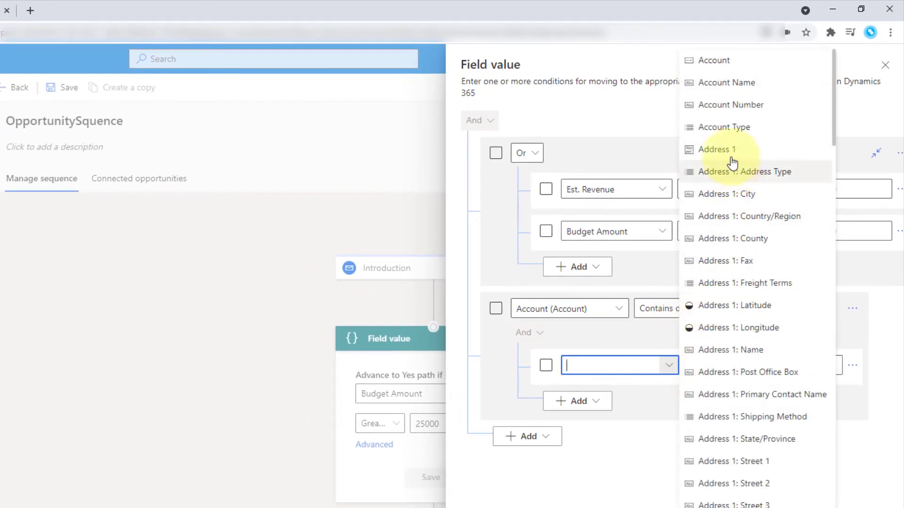
pyautogui.click(725, 128)
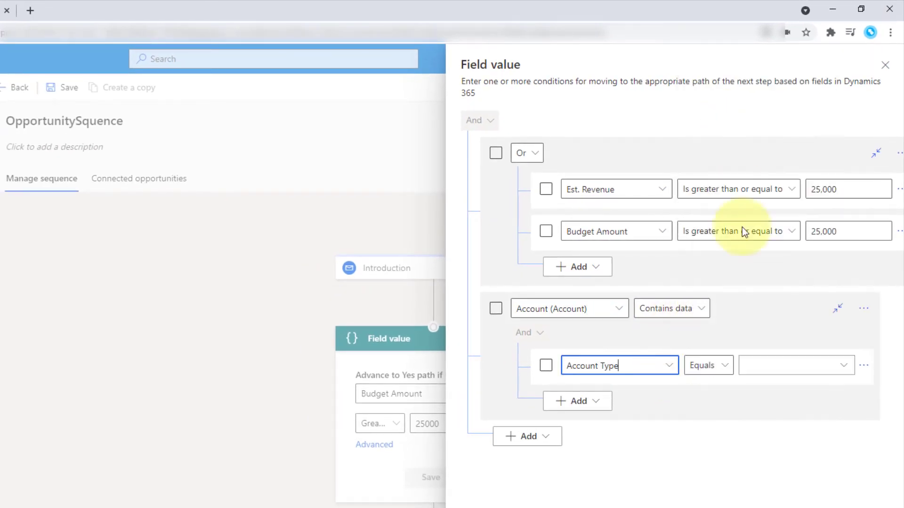
pyautogui.click(845, 368)
pyautogui.click(769, 409)
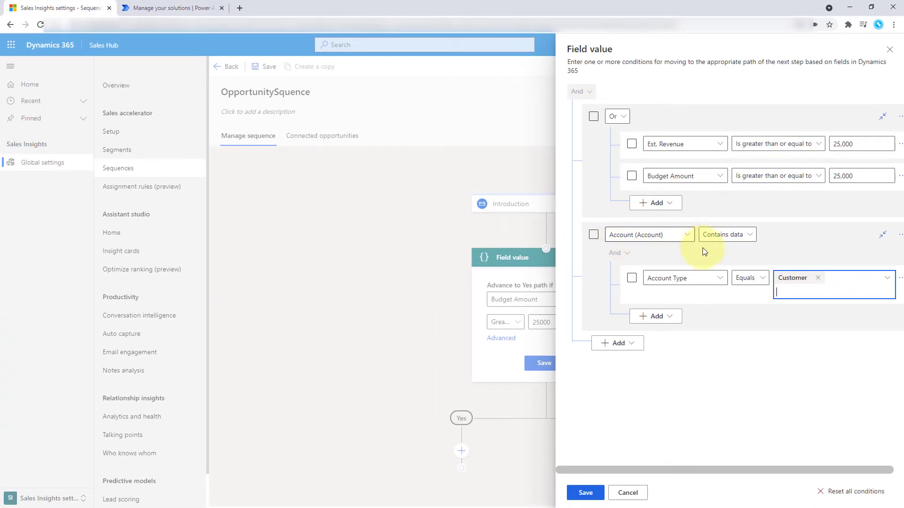
pyautogui.click(585, 493)
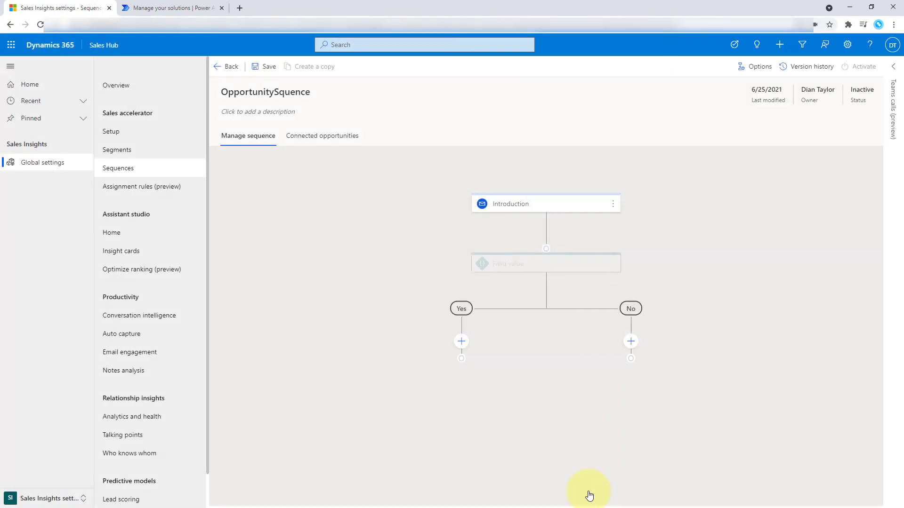
# Reopen the Field value condition to review its saved advanced conditions, and close it again.
pyautogui.click(563, 266)
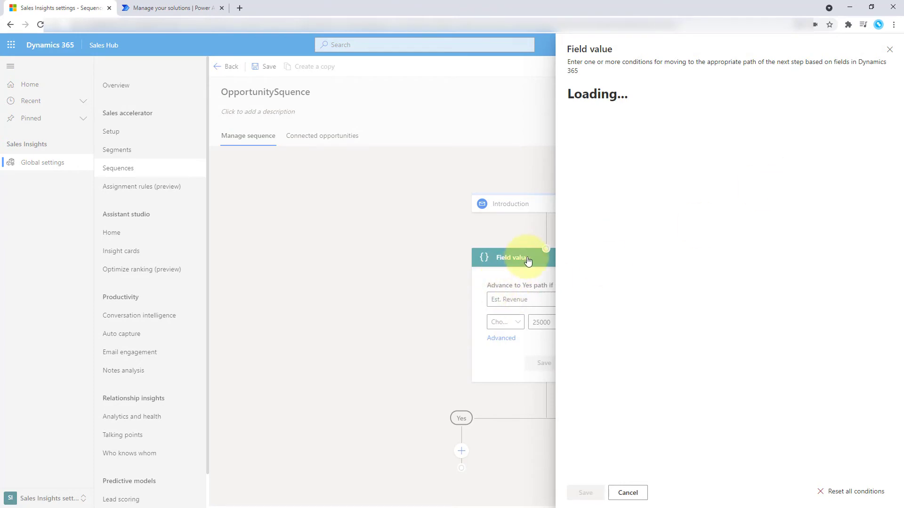
pyautogui.click(891, 49)
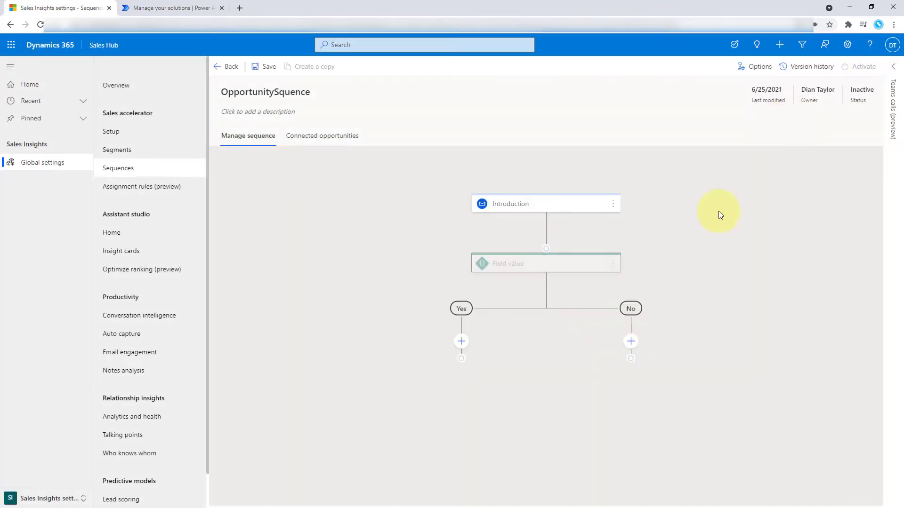
pyautogui.click(550, 266)
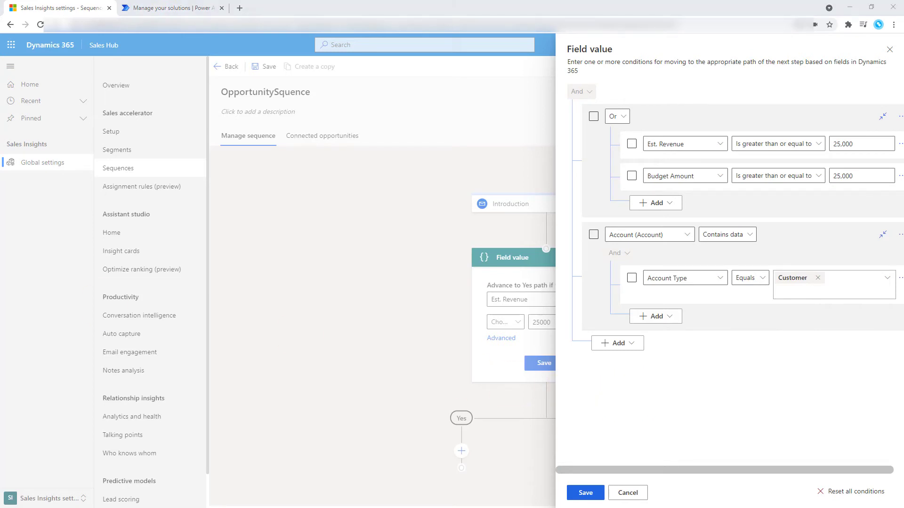
pyautogui.click(889, 49)
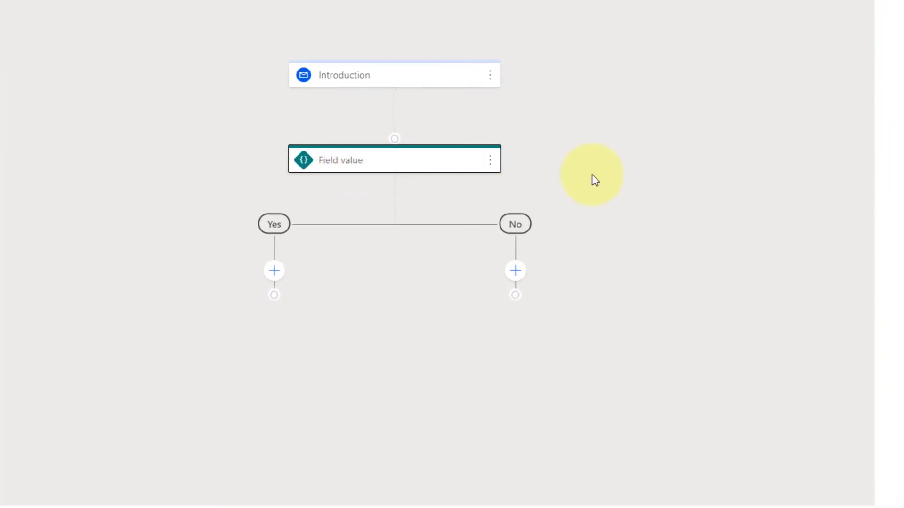
# Delete the Field value condition from the sequence.
pyautogui.click(490, 161)
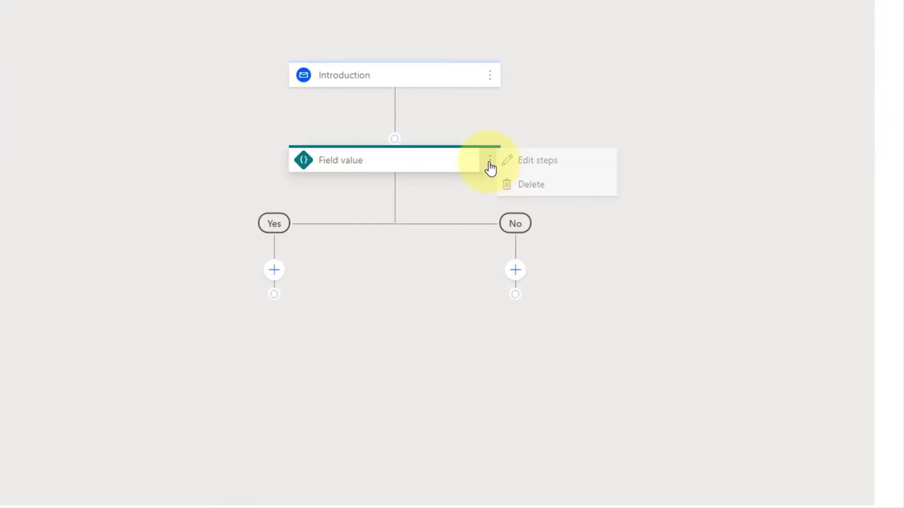
pyautogui.click(539, 188)
# Add a wait time of 2 days directly after the Introduction email and save it.
pyautogui.moveTo(401, 142)
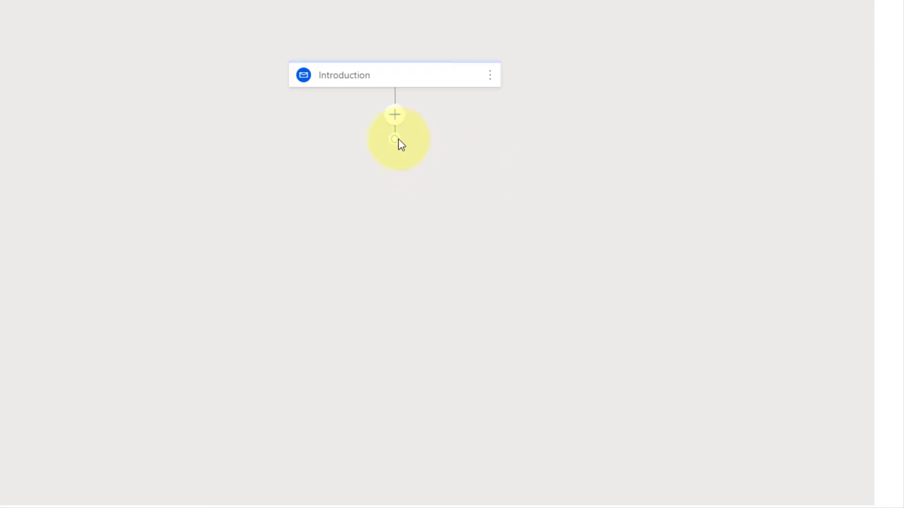
pyautogui.click(394, 115)
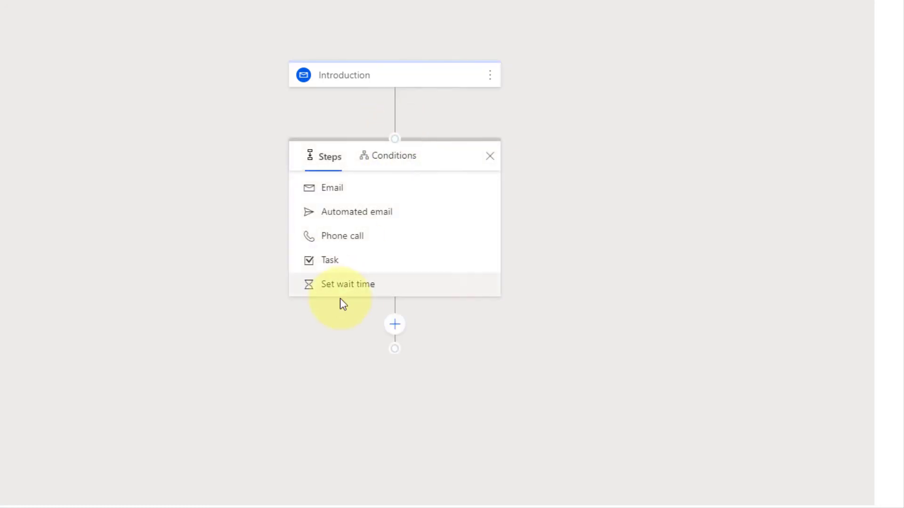
pyautogui.click(342, 285)
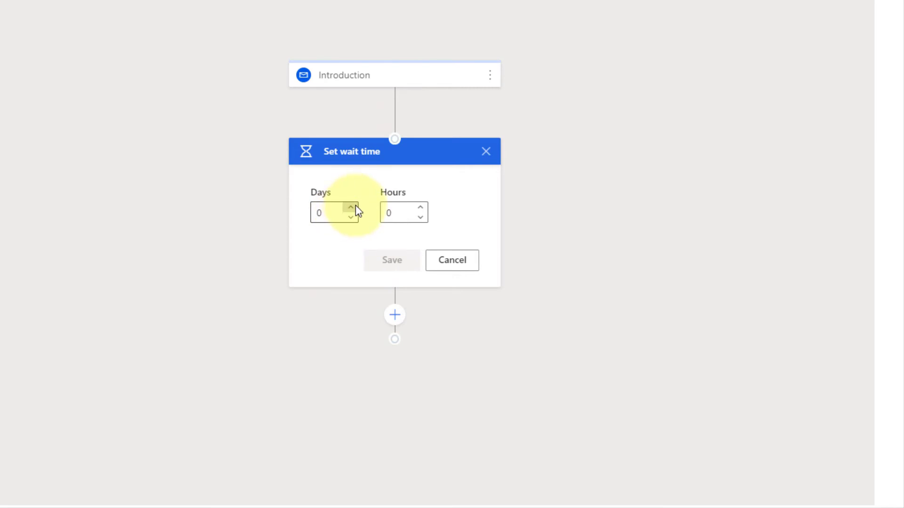
pyautogui.click(351, 208)
pyautogui.click(351, 208)
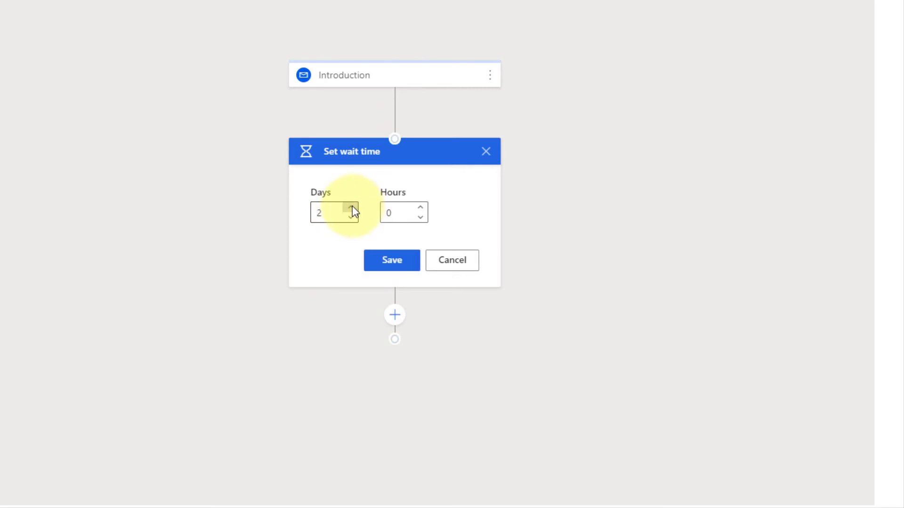
pyautogui.click(391, 266)
# Add a Business process stage condition after the Introduction email and choose Main Sales Process-Demo Process as its business process.
pyautogui.click(395, 200)
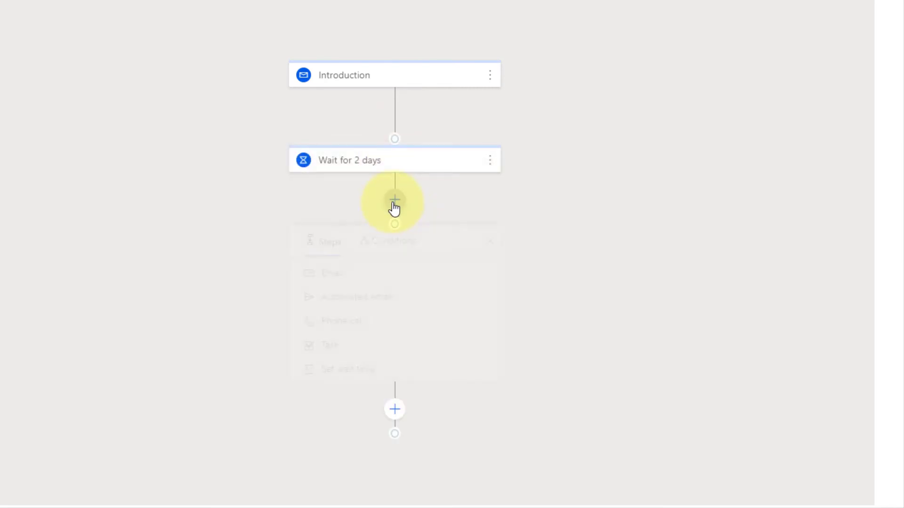
pyautogui.click(400, 245)
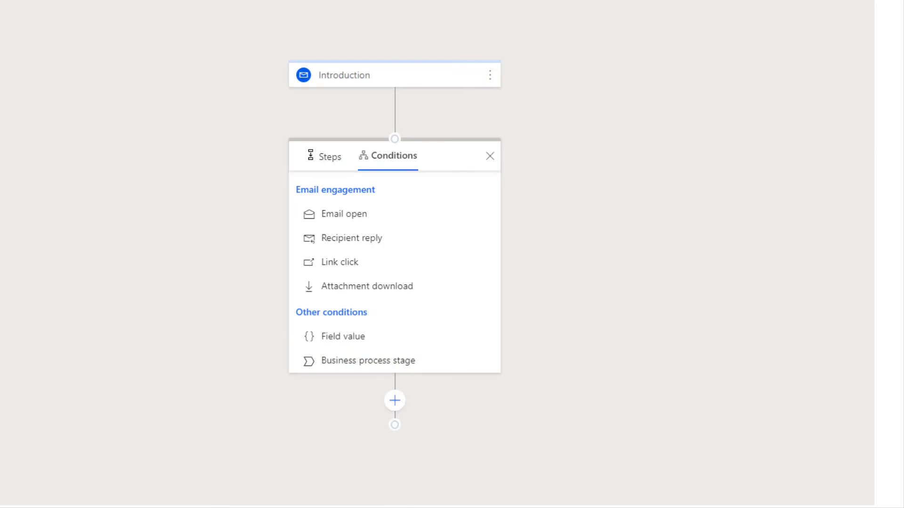
pyautogui.click(397, 364)
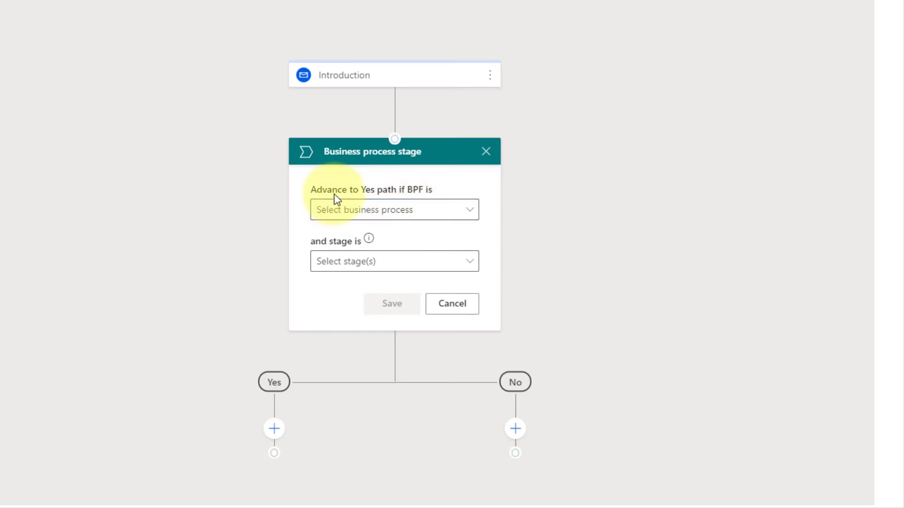
pyautogui.click(408, 214)
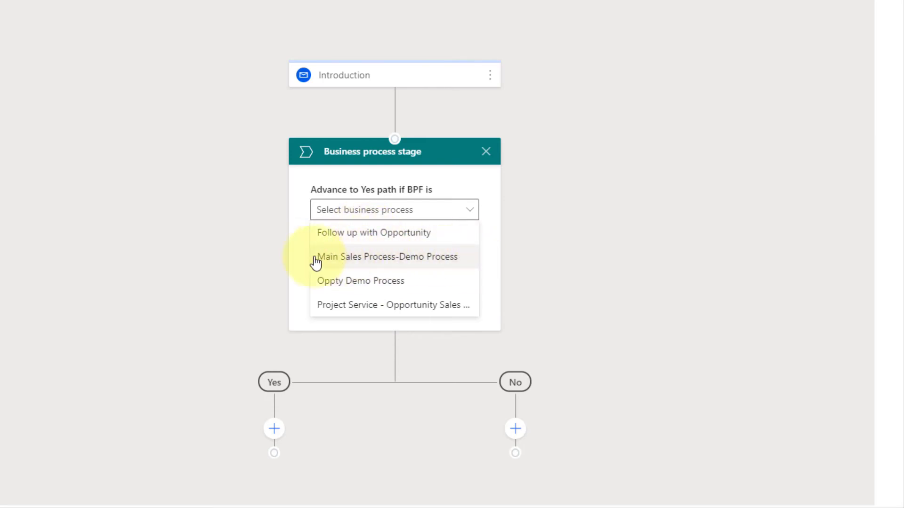
pyautogui.click(347, 262)
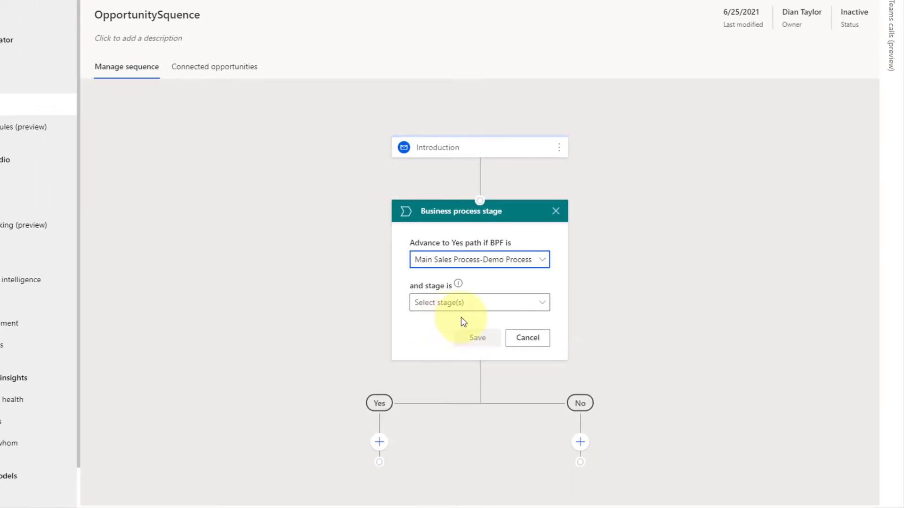
# Set the condition's stage to 2-Develop and save the Business process stage condition.
pyautogui.click(478, 309)
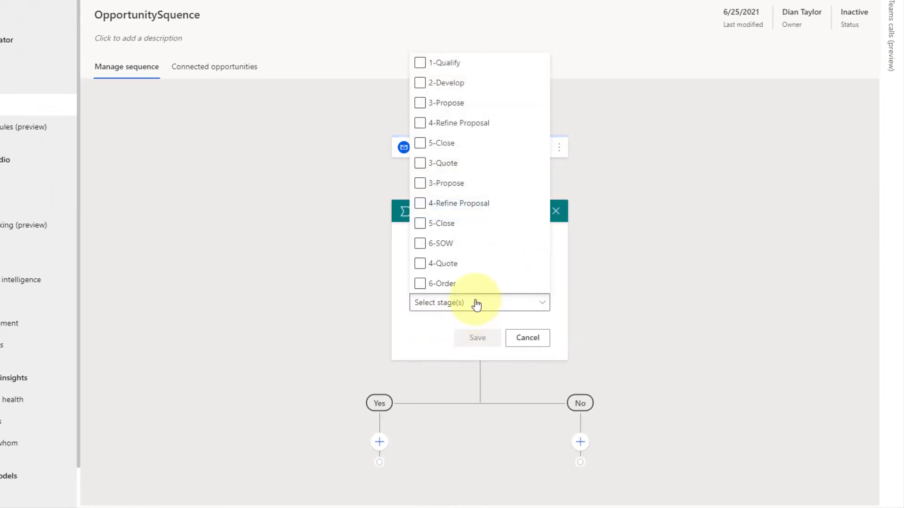
pyautogui.click(454, 187)
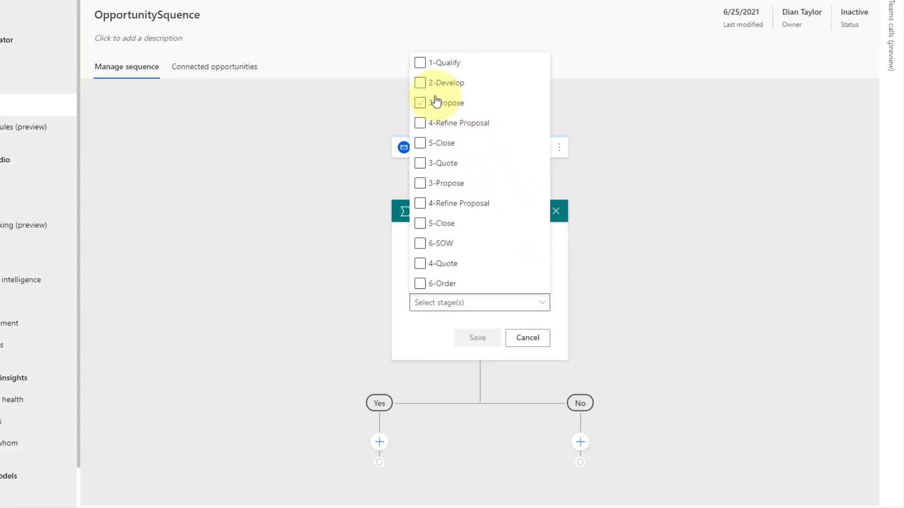
pyautogui.click(420, 84)
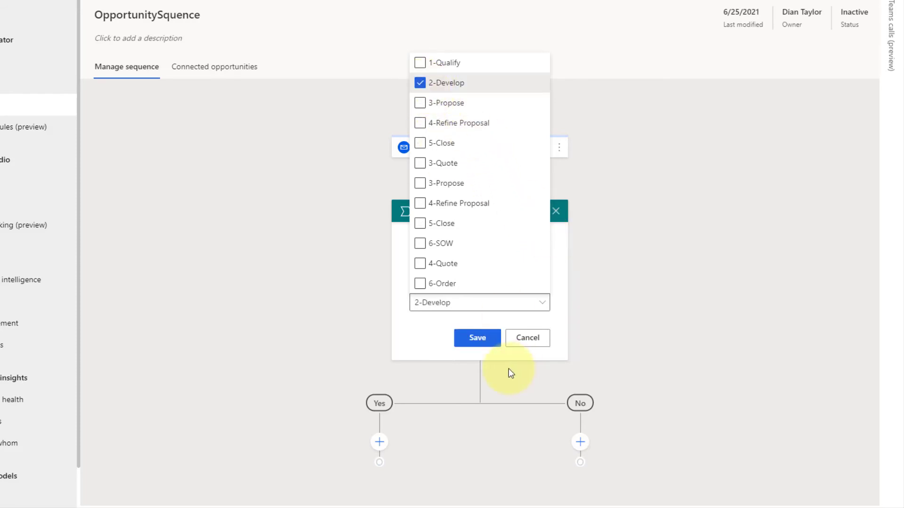
pyautogui.click(478, 338)
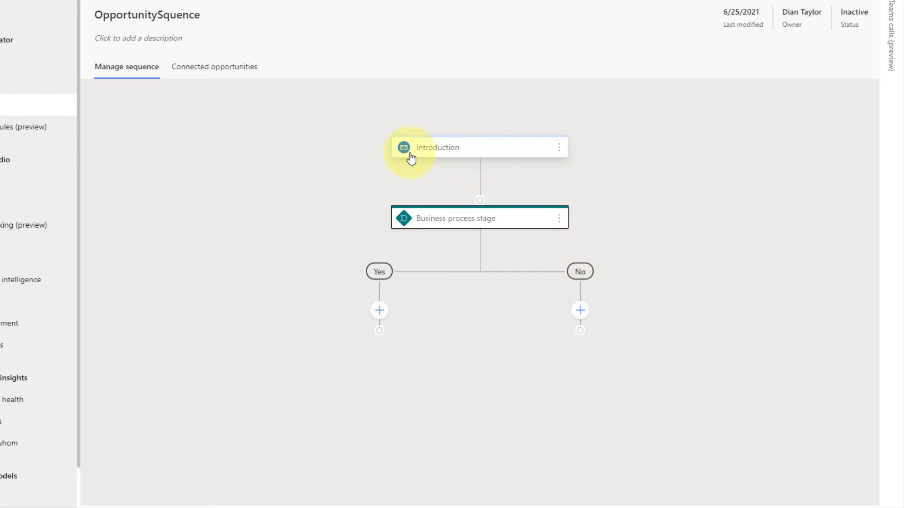
# Reopen the Business process stage condition and insert a saved wait time of 2 days between it and the Introduction email.
pyautogui.moveTo(477, 169)
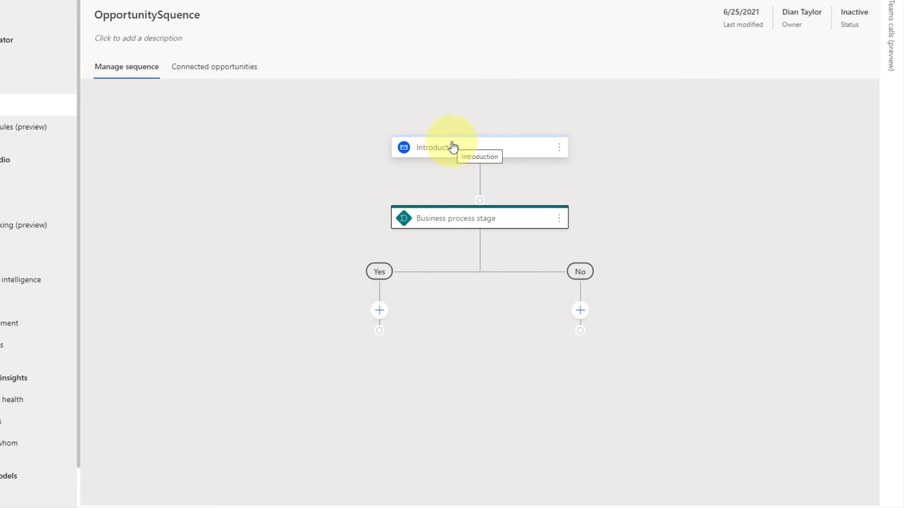
pyautogui.click(466, 218)
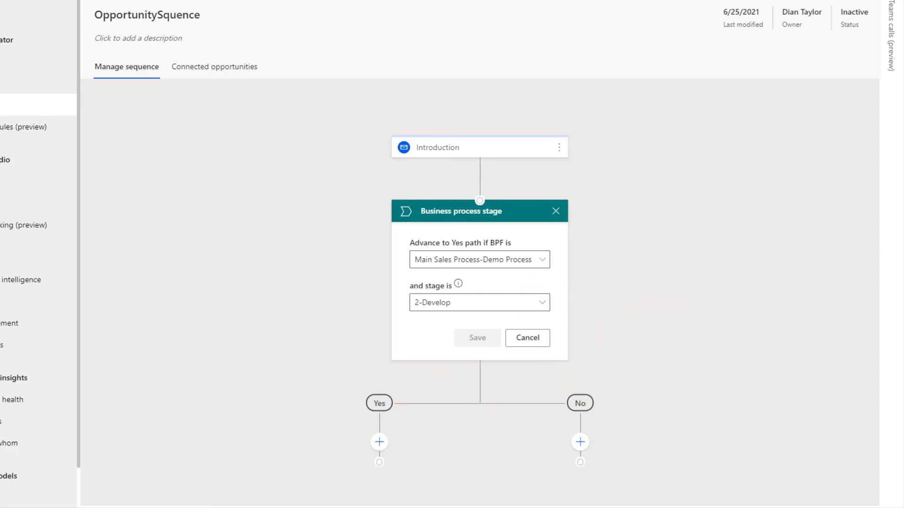
pyautogui.click(474, 183)
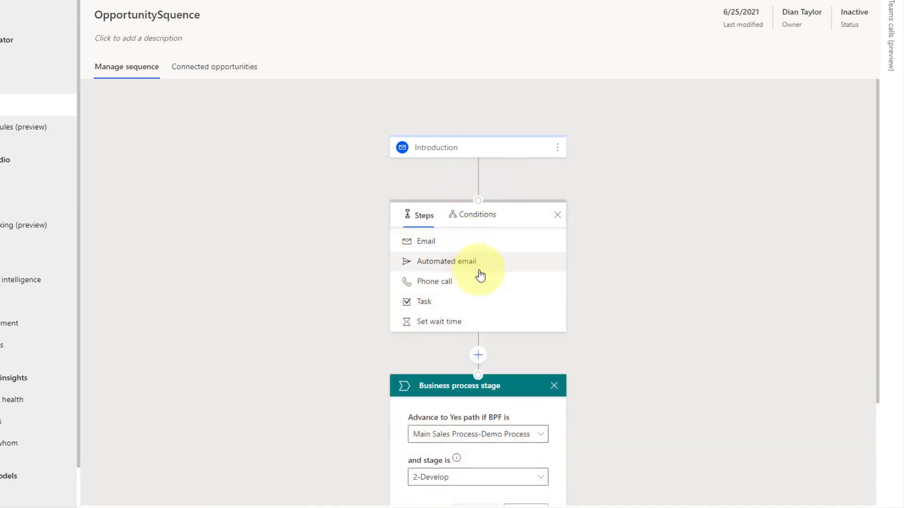
pyautogui.click(445, 322)
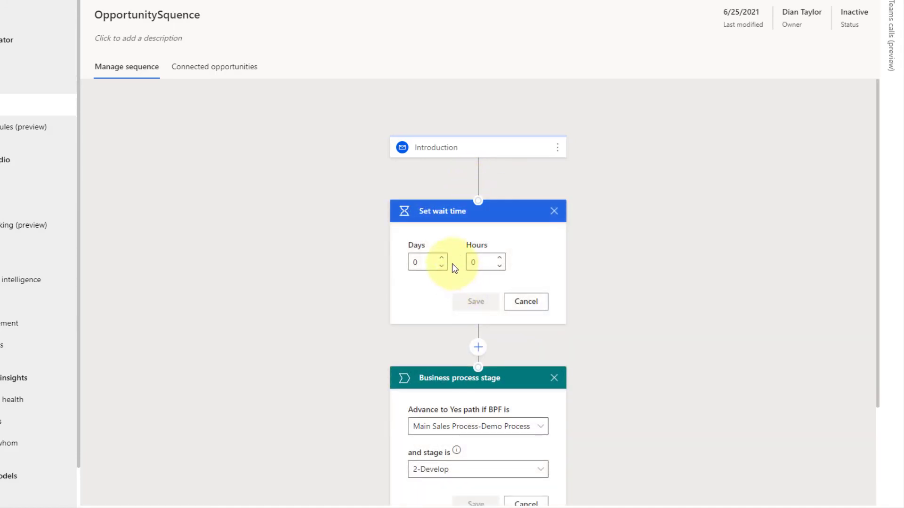
pyautogui.click(441, 258)
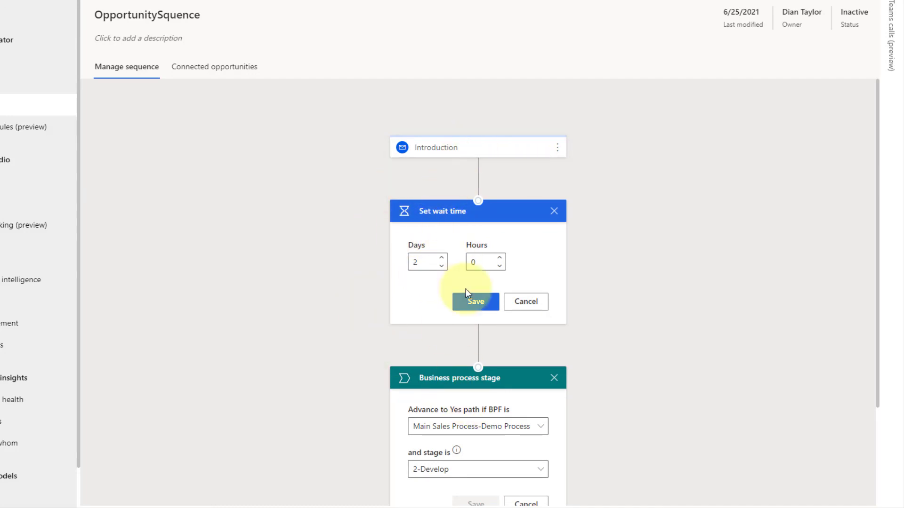
pyautogui.click(476, 301)
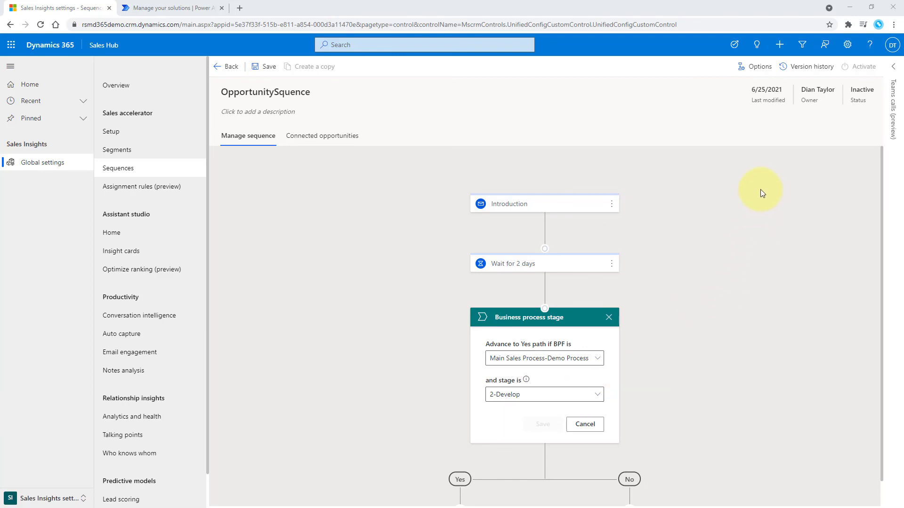
# Open the options for the OpportunitySquence sequence.
pyautogui.click(761, 72)
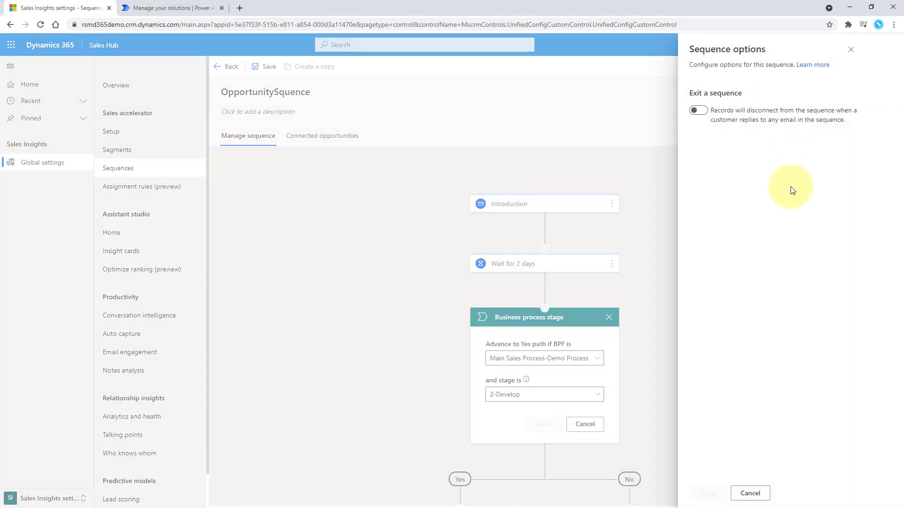